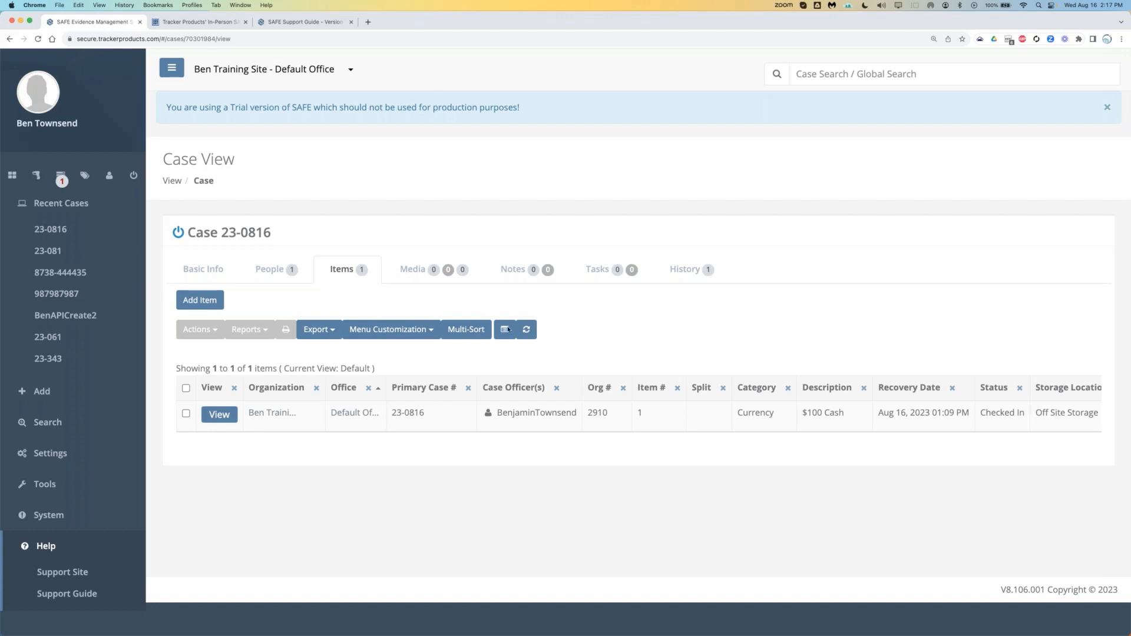
Open the organization's Item Split Configuration within the Fields & Forms settings
left_click(75, 451)
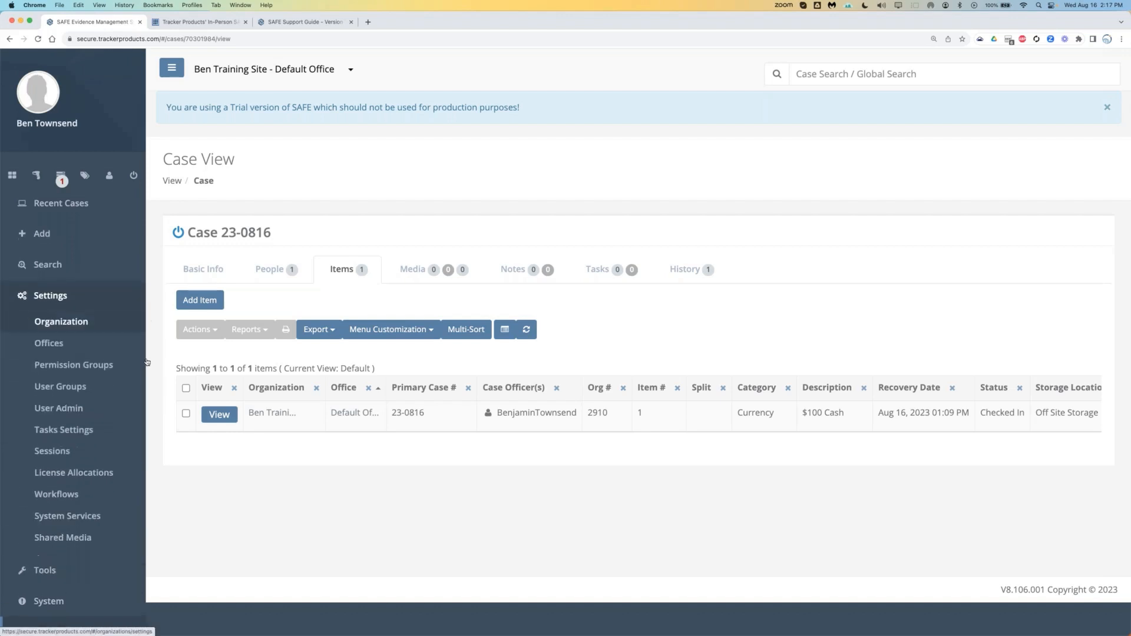
left_click(53, 321)
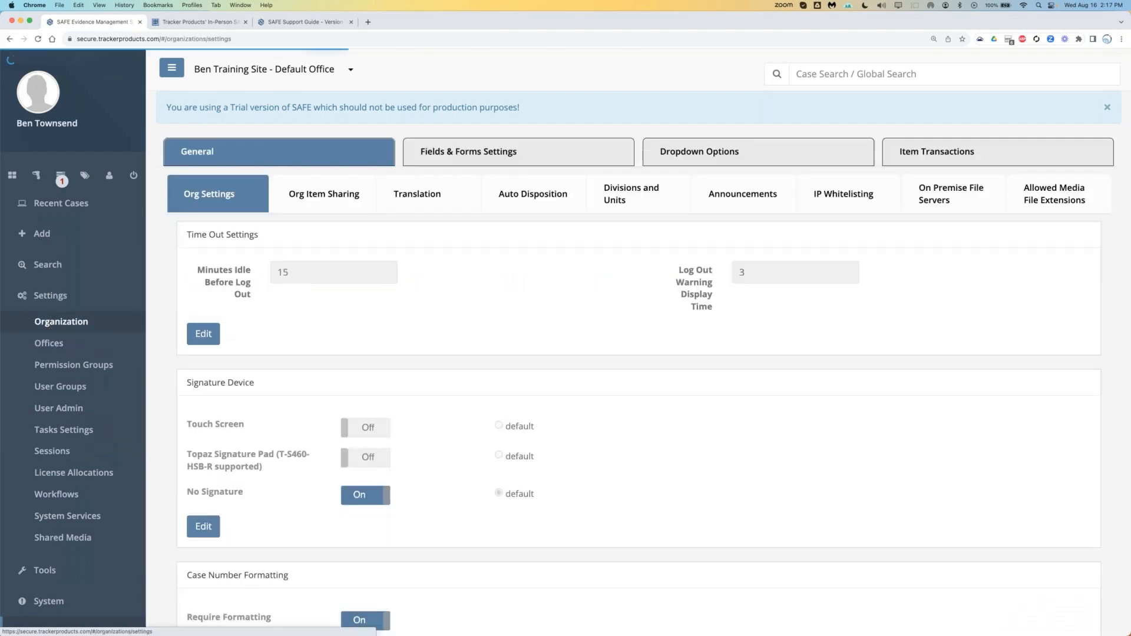
left_click(453, 151)
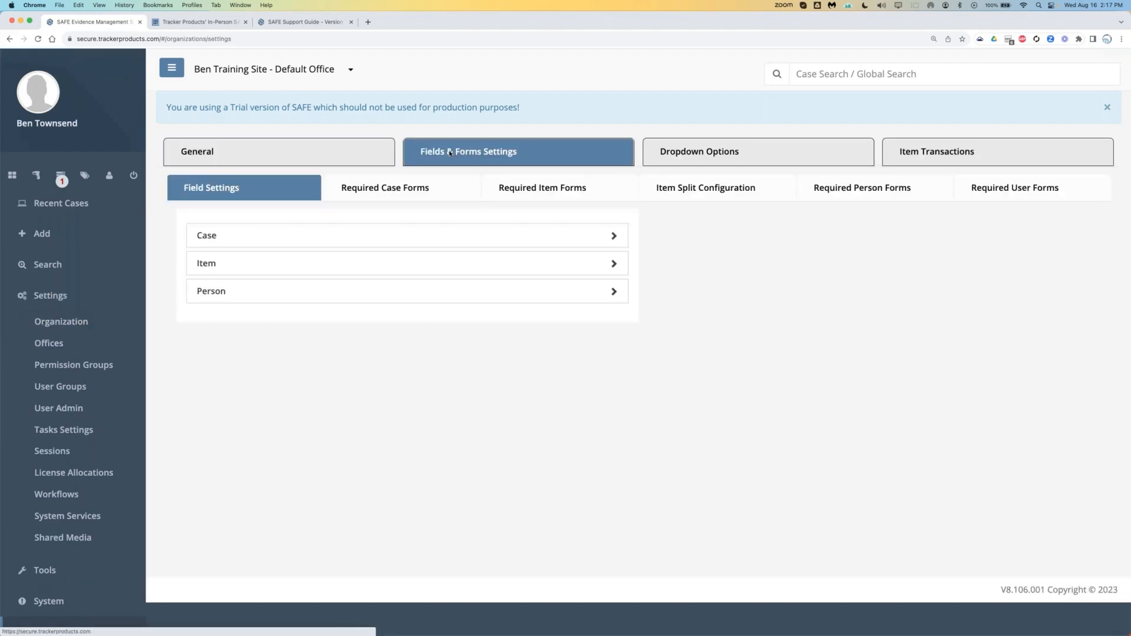
left_click(730, 200)
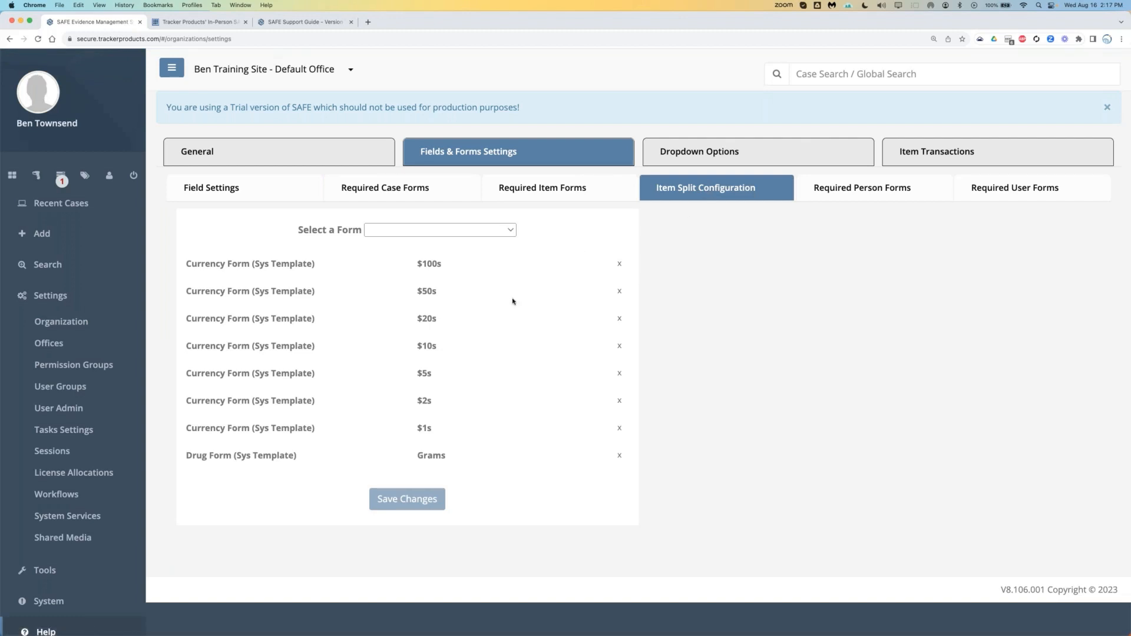
Remove all listed Currency Form and Drug Form fields from the item split configuration
left_click(619, 264)
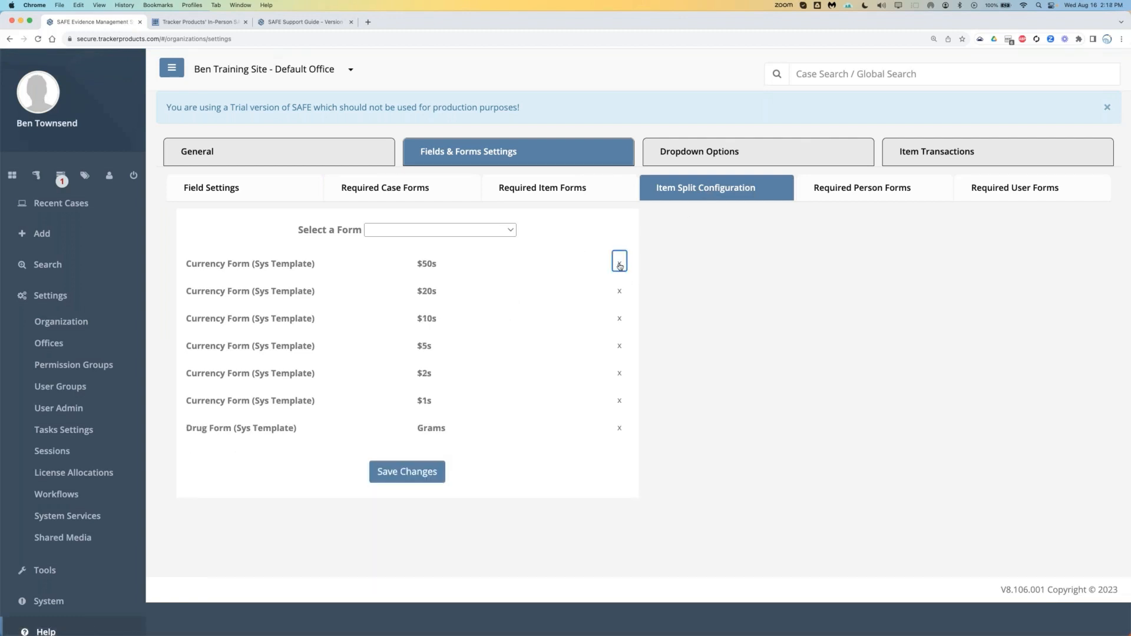
left_click(618, 263)
left_click(619, 264)
left_click(619, 263)
left_click(619, 264)
left_click(619, 264)
left_click(619, 264)
left_click(619, 263)
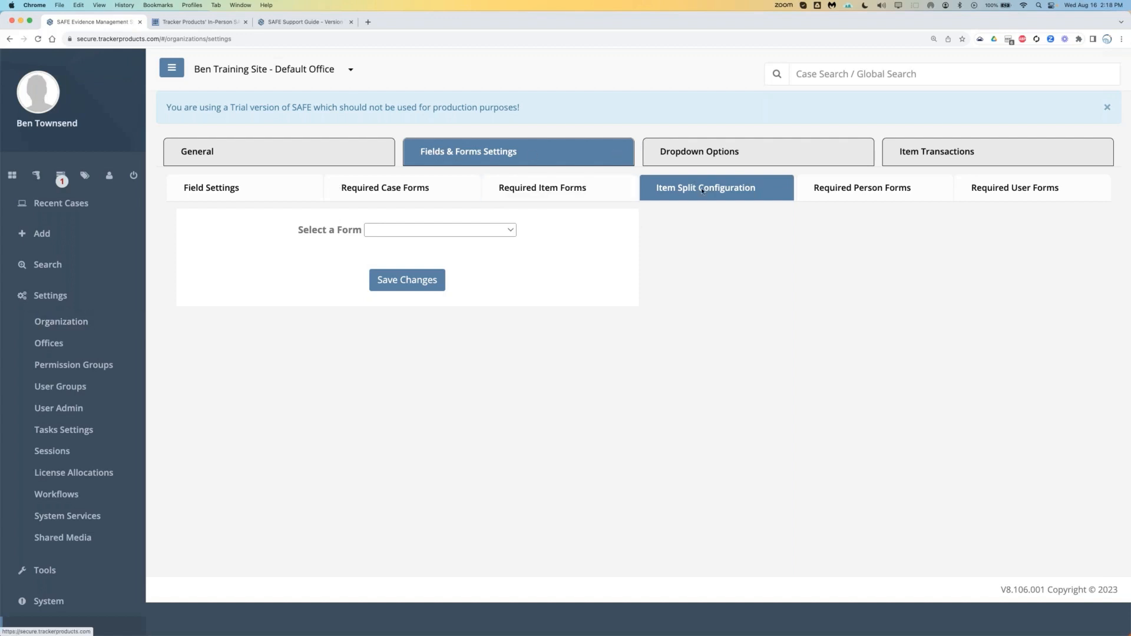
Add all fields of the Currency Form (Sys Template) to the item split configuration
left_click(450, 230)
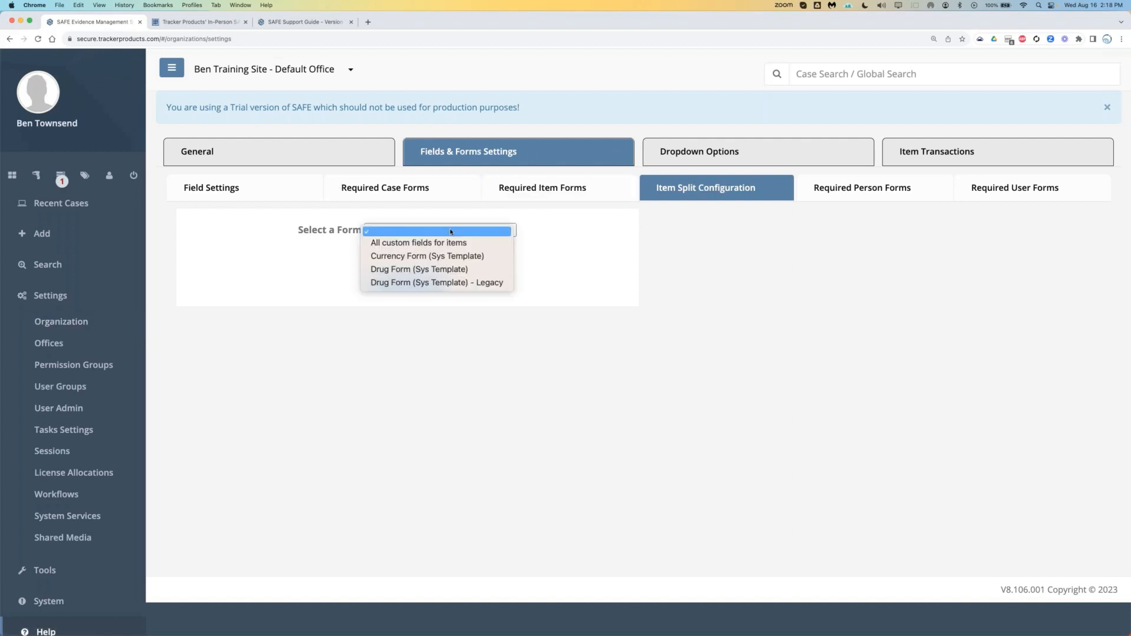
left_click(414, 256)
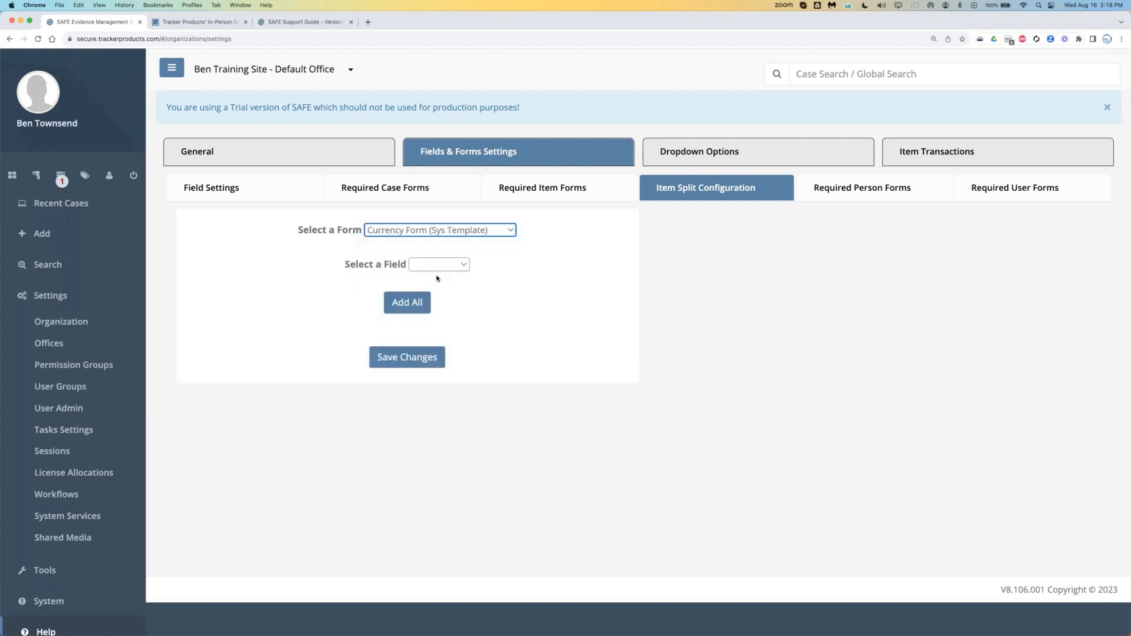
left_click(449, 266)
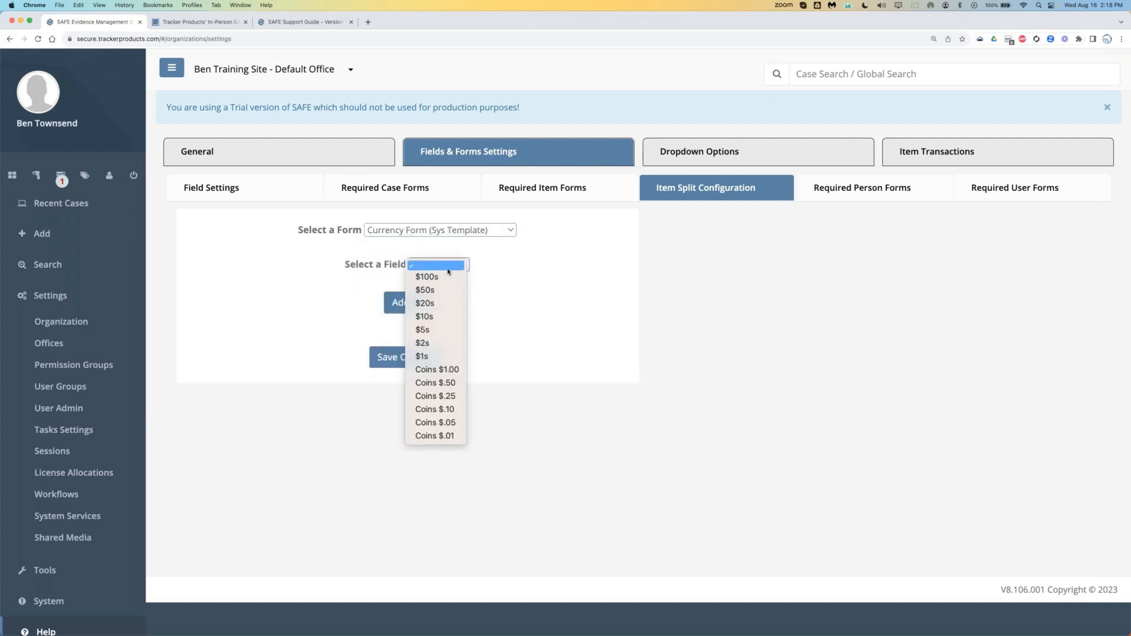
key("Up")
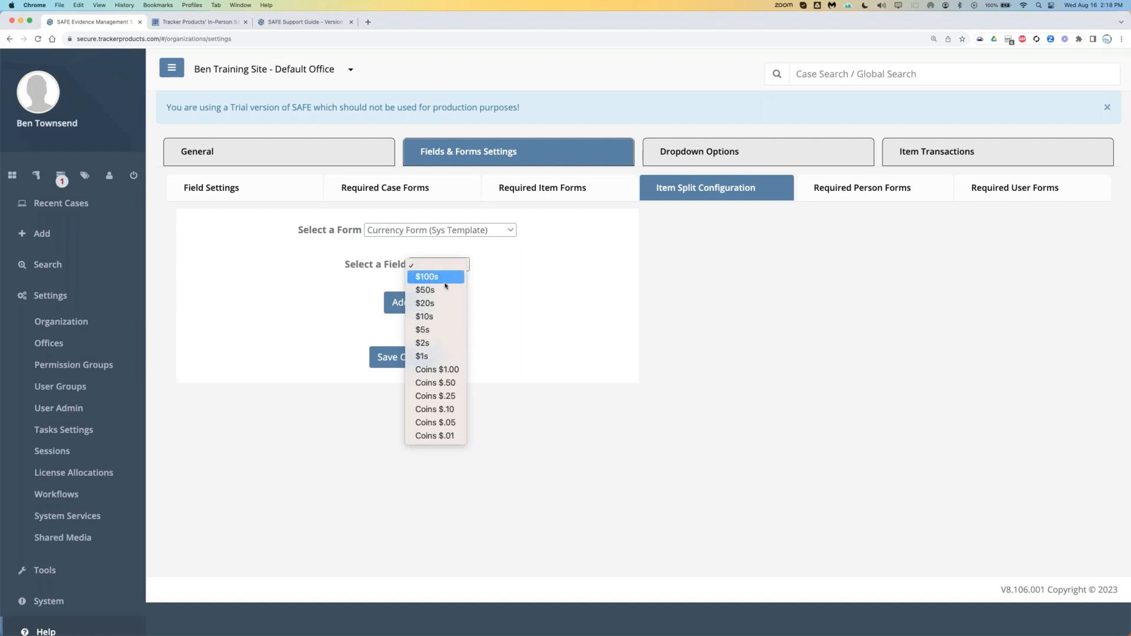
left_click(515, 303)
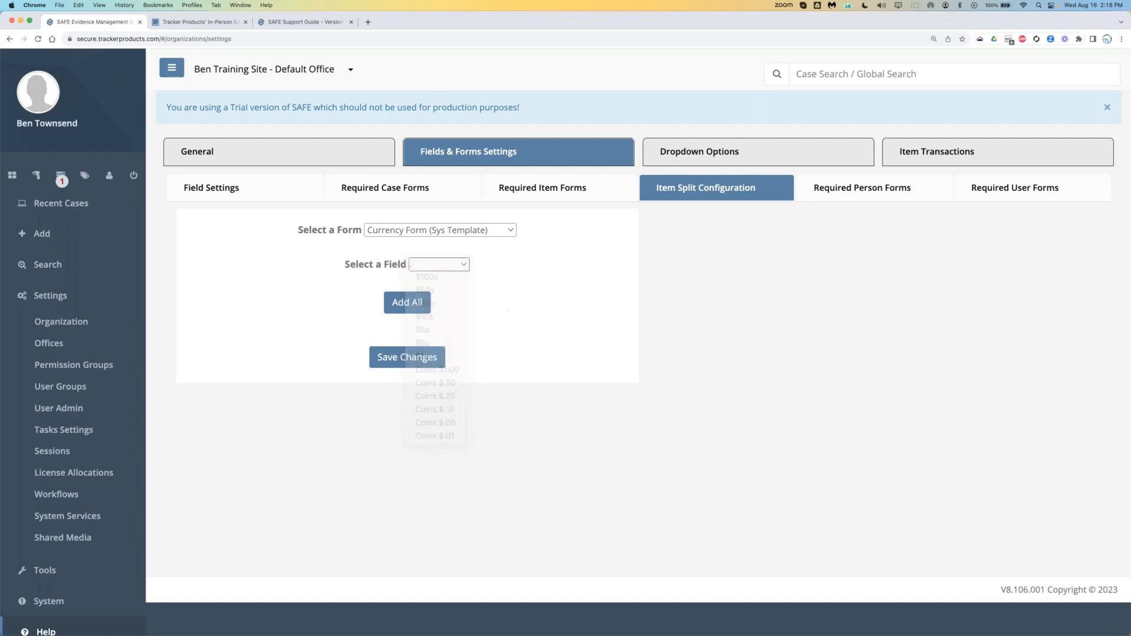
left_click(412, 303)
scroll(494, 290, "down", 5)
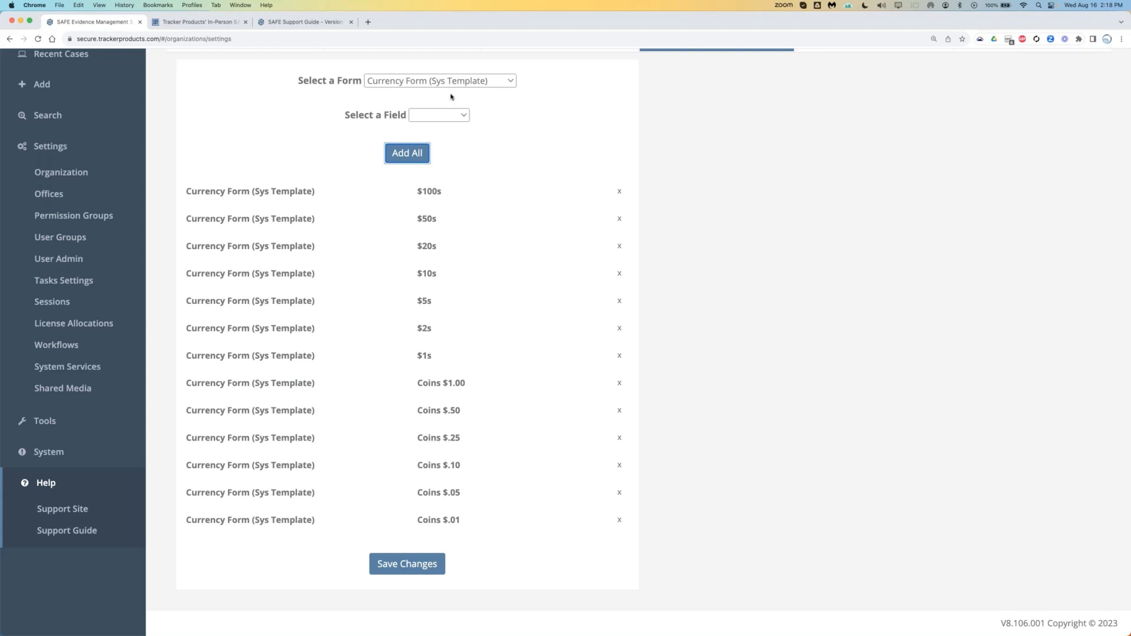
Add all fields of the Drug Form (Sys Template) to the item split configuration and save the changes
left_click(436, 83)
left_click(419, 95)
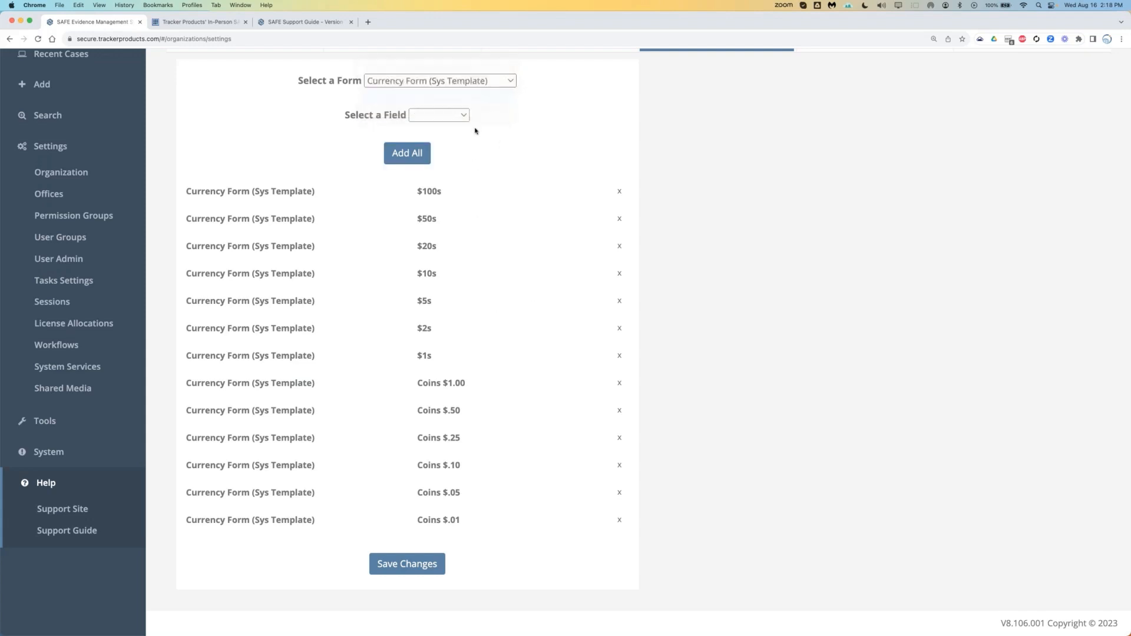
left_click(439, 117)
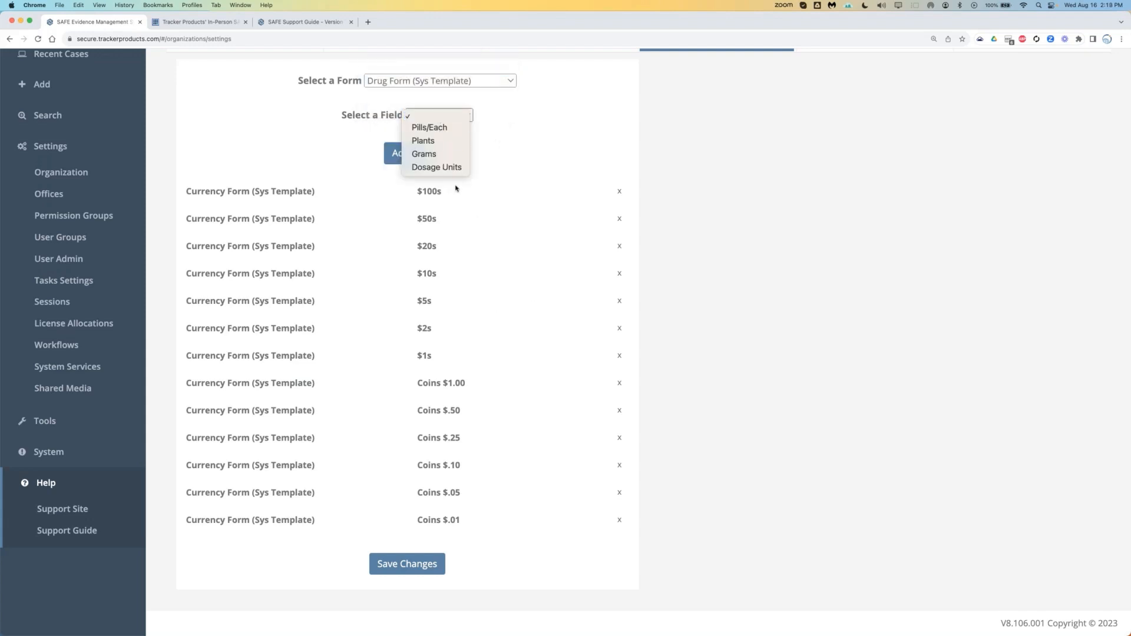
left_click(531, 167)
left_click(417, 156)
scroll(450, 296, "down", 3)
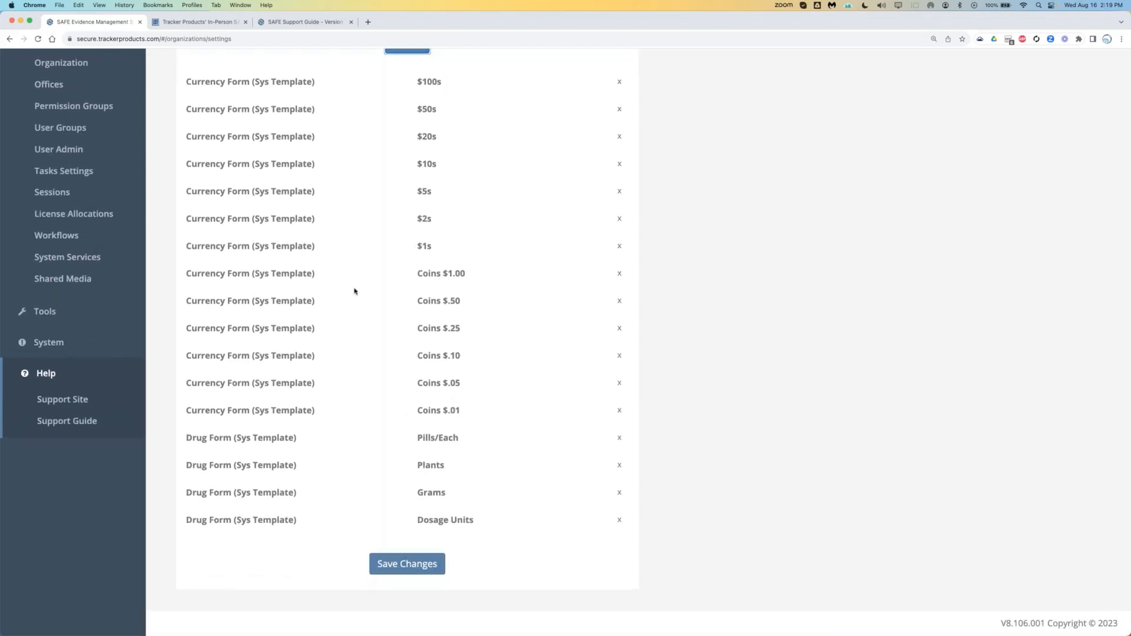
left_click(414, 564)
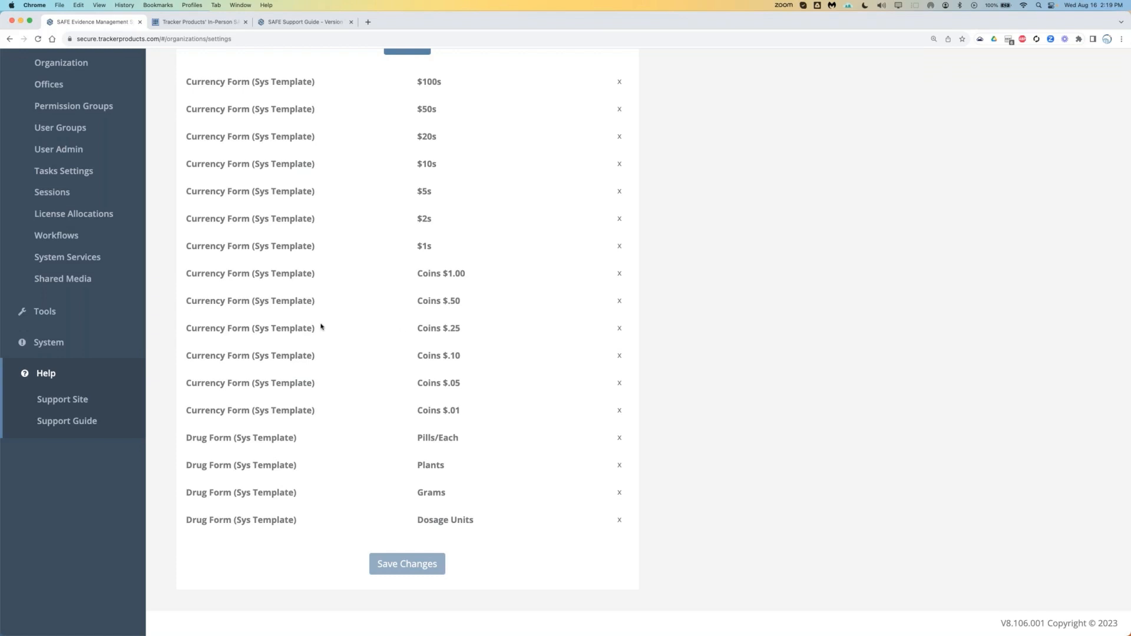
Open the items list of recent case 23-0816
scroll(329, 319, "up", 3)
scroll(328, 319, "up", 3)
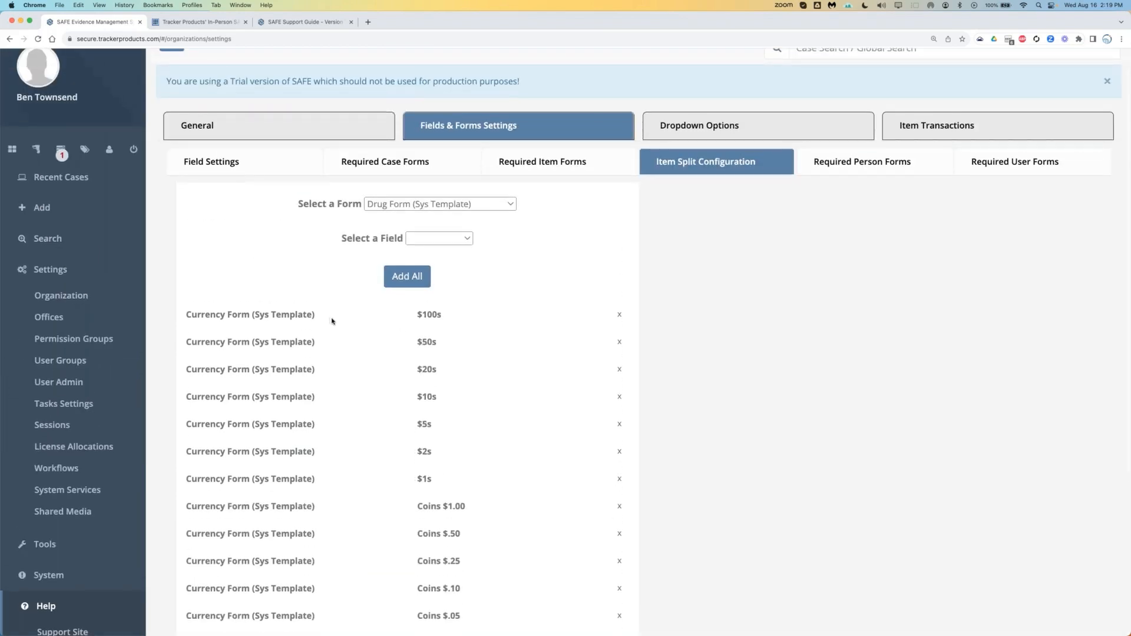
left_click(60, 205)
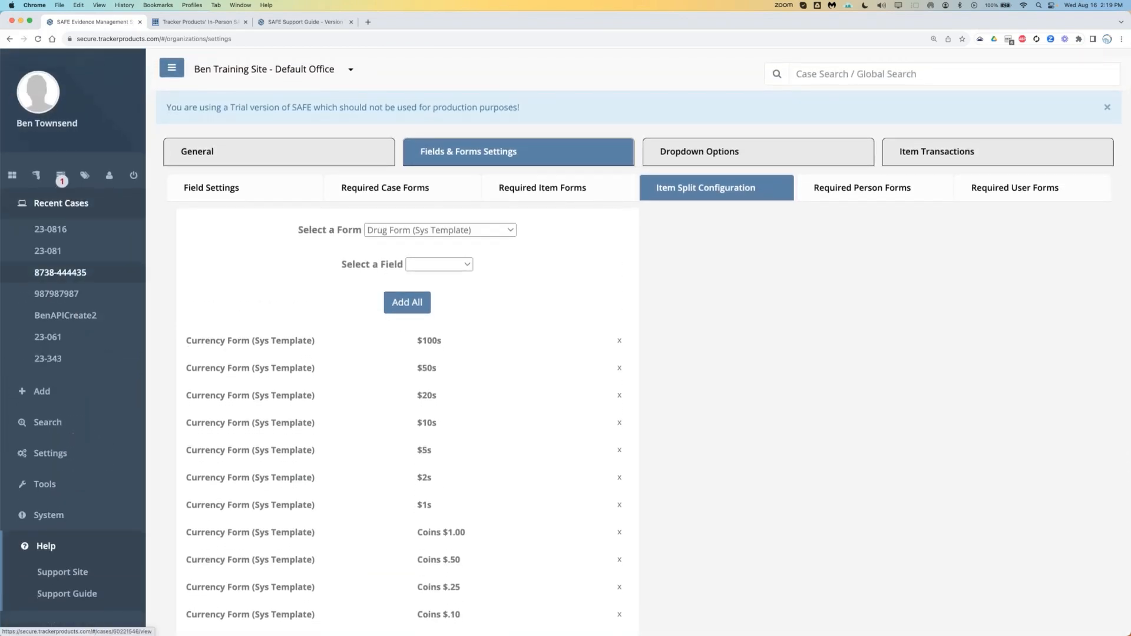
left_click(50, 229)
left_click(342, 269)
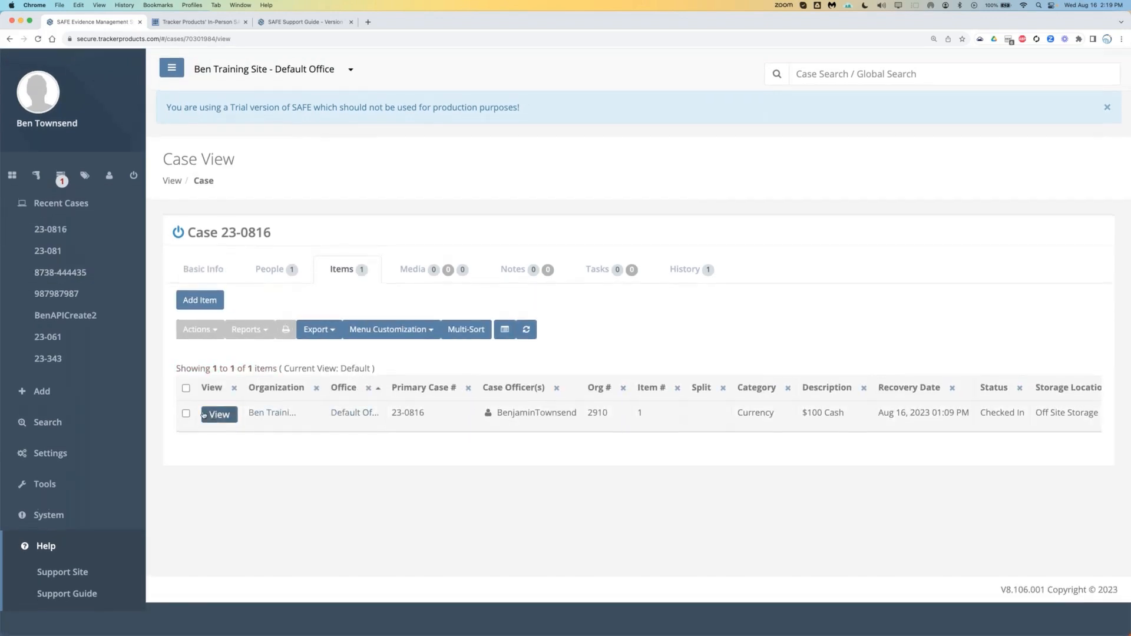
Start a split of the $100 Cash item and continue with the same case and the Currency category
left_click(185, 413)
left_click(199, 327)
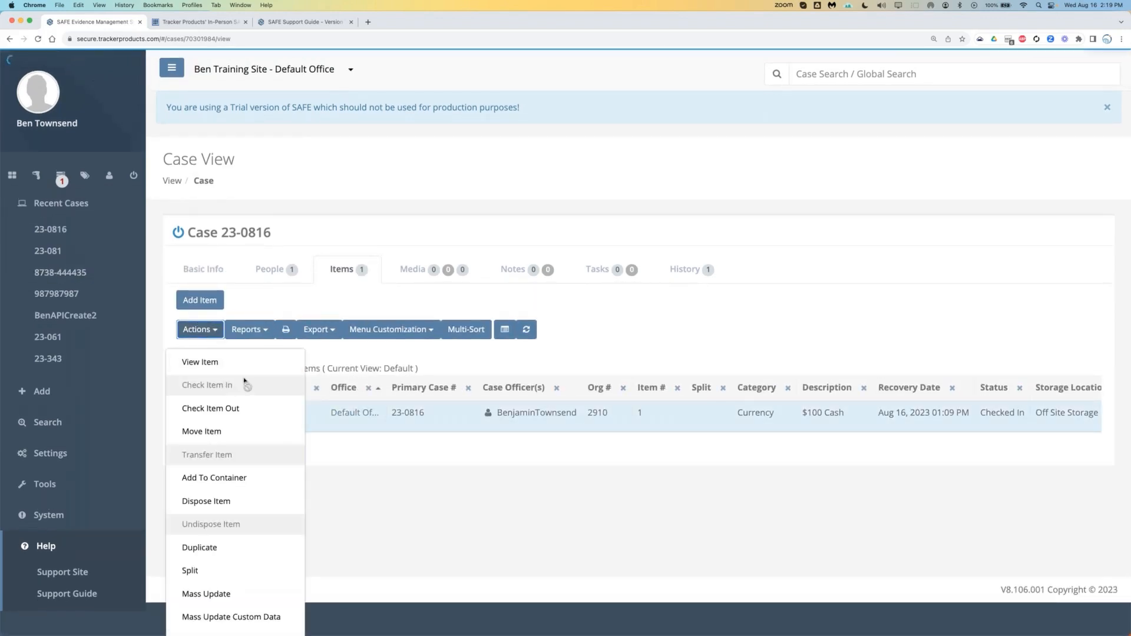
scroll(191, 446, "down", 3)
left_click(191, 442)
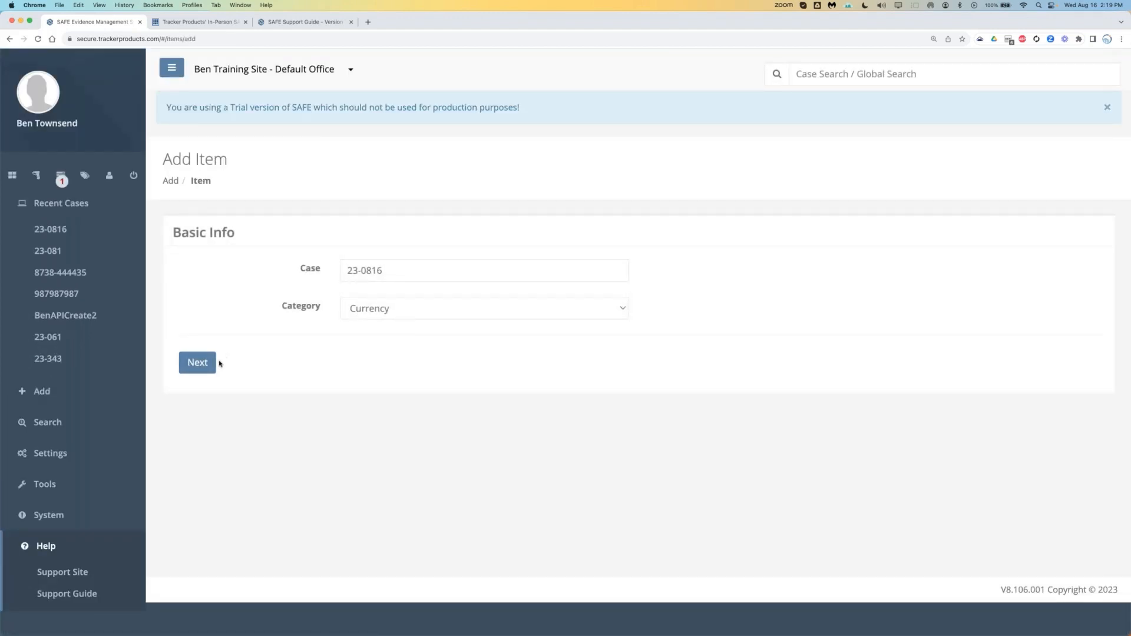
left_click(211, 365)
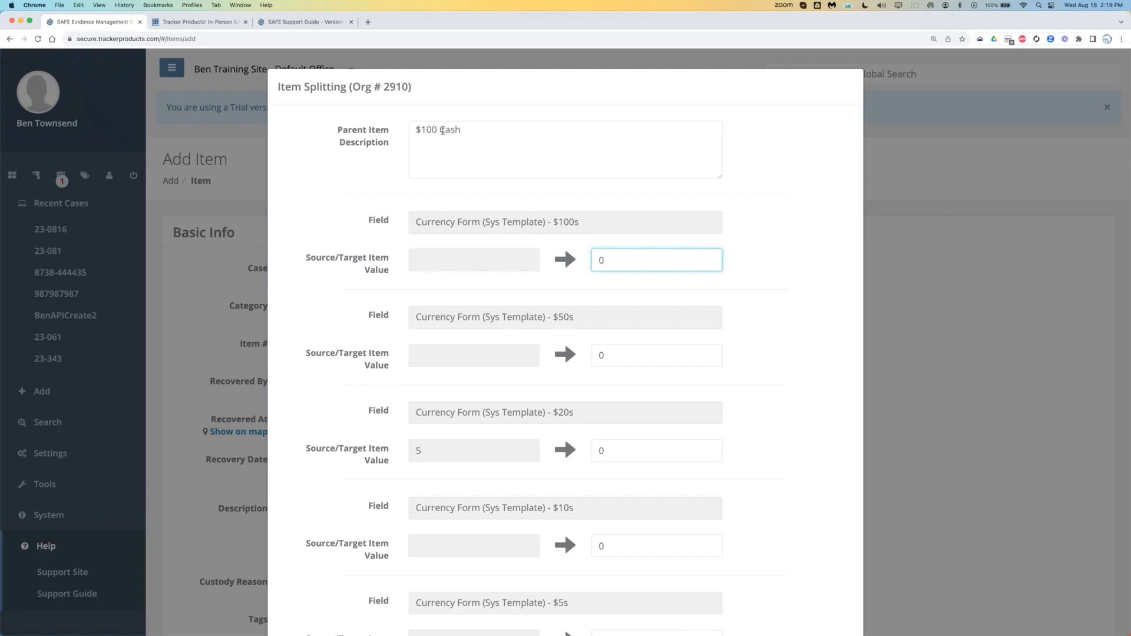
Change the parent item description in the split form to "$20 Cash"
triple_click(435, 155)
left_click(436, 146)
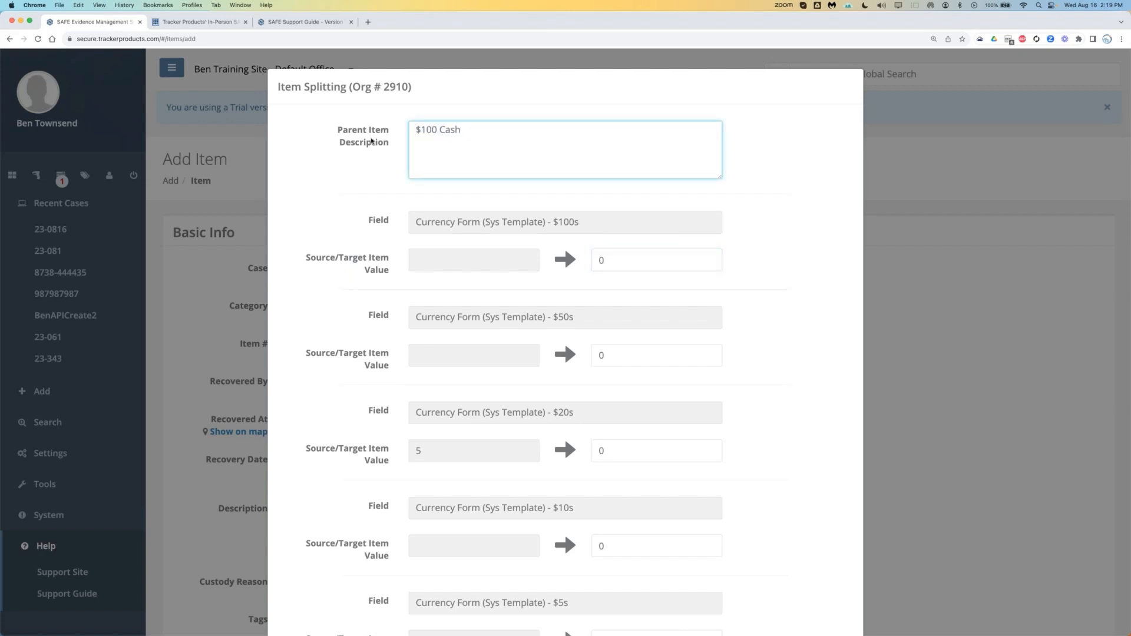
left_click_drag(416, 129, 446, 173)
left_click(464, 170)
left_click_drag(437, 126, 415, 127)
type("$80")
key("BackSpace")
key("BackSpace")
type("20")
scroll(445, 230, "down", 1)
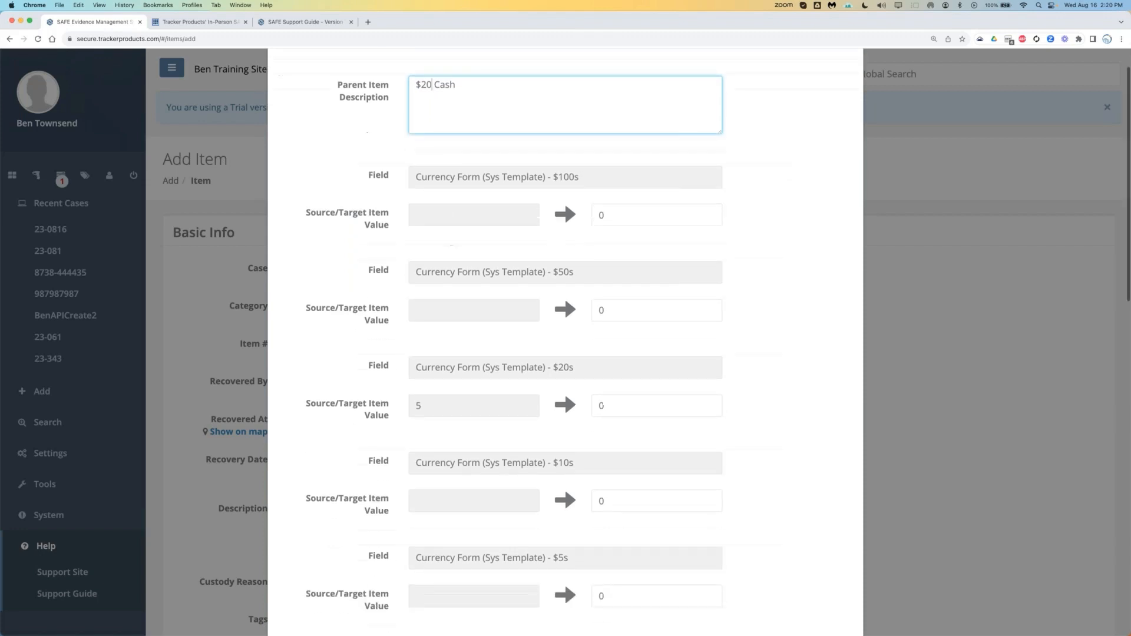
Set the target item value of the $20s field to 4
scroll(419, 354, "down", 2)
scroll(314, 278, "up", 1)
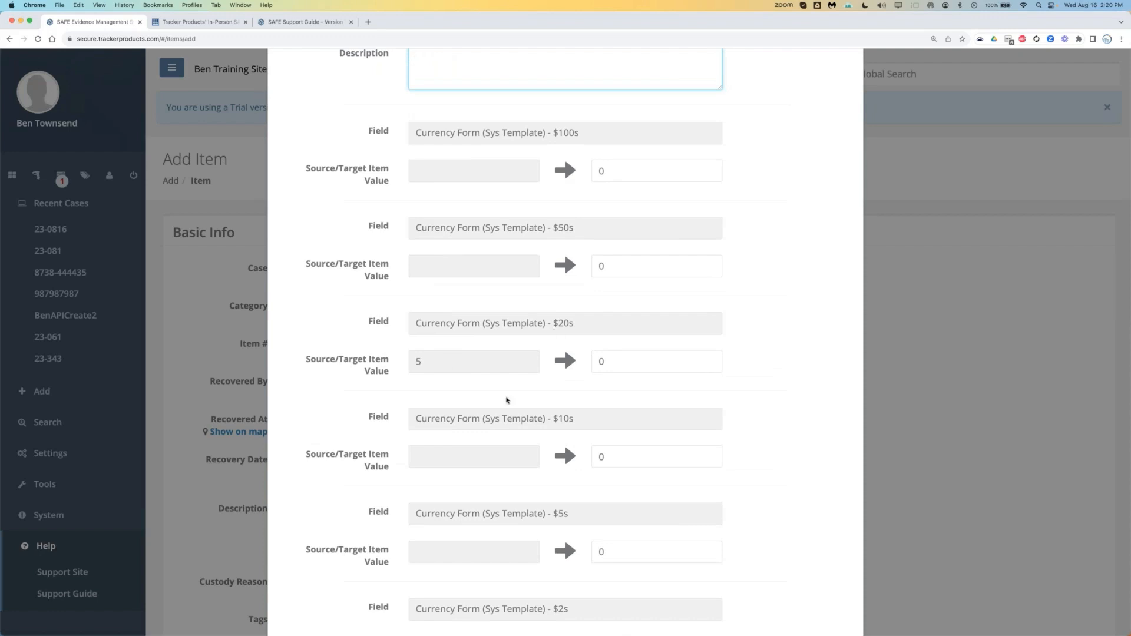
left_click(620, 364)
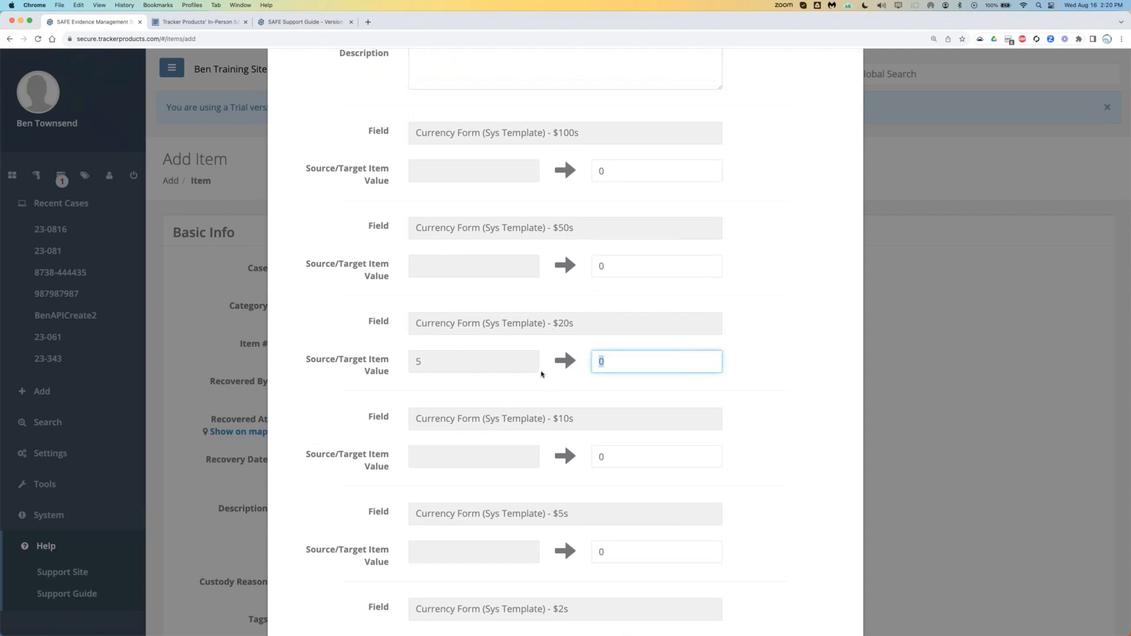
type("4")
key("Tab")
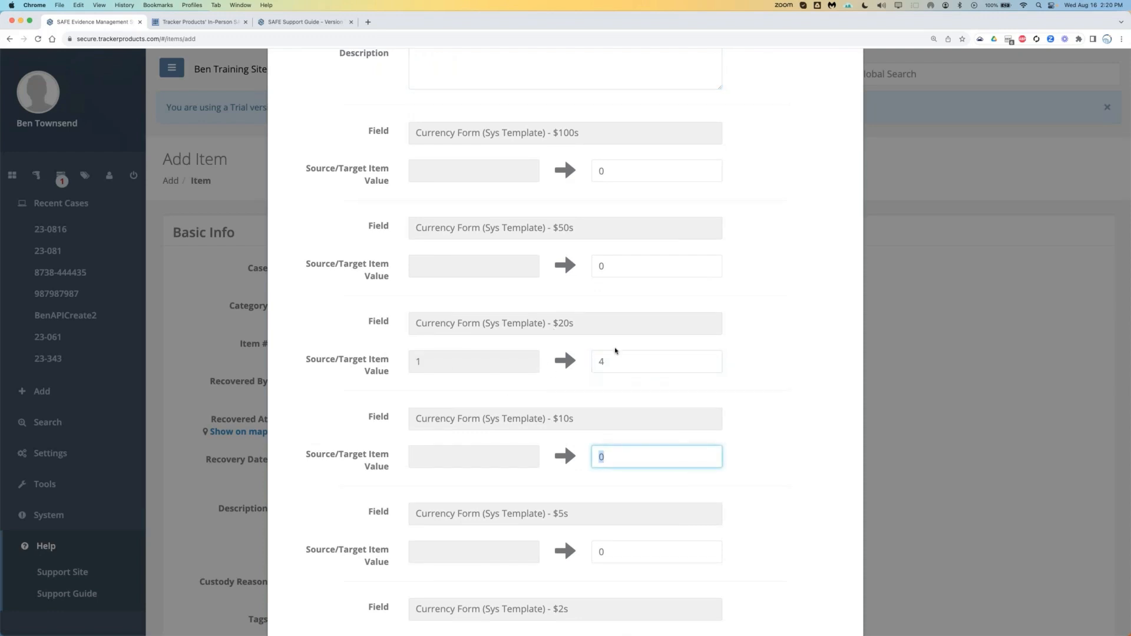
key("shift+Tab")
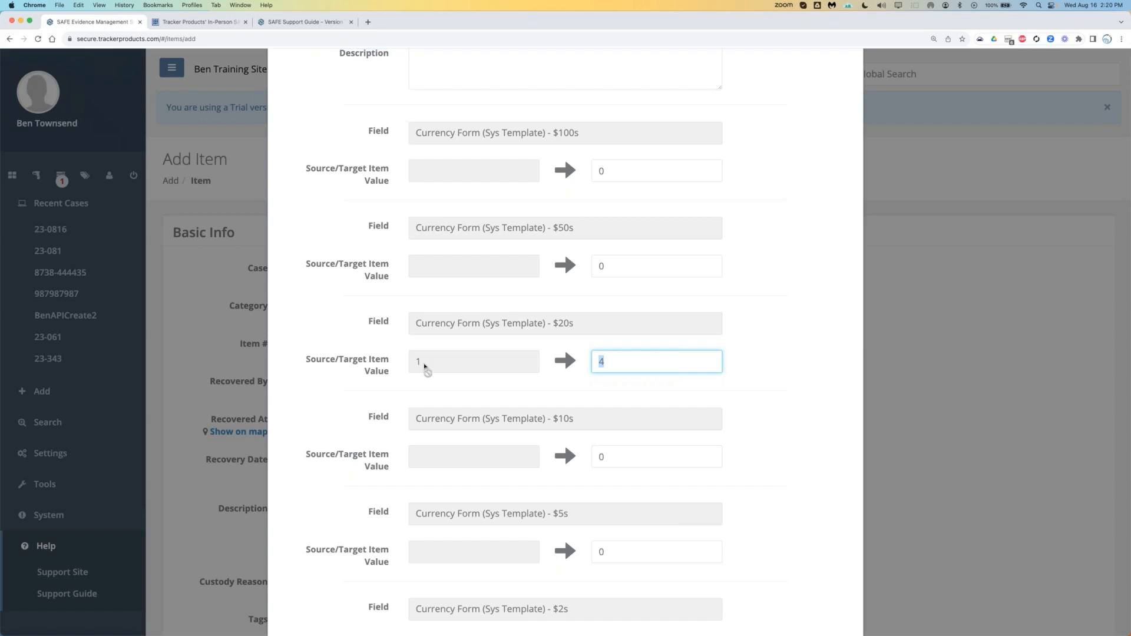
Change the parent item description to "$80 Cash", set the $20s target value to 1, and confirm the split values
scroll(424, 366, "up", 5)
left_click(437, 171)
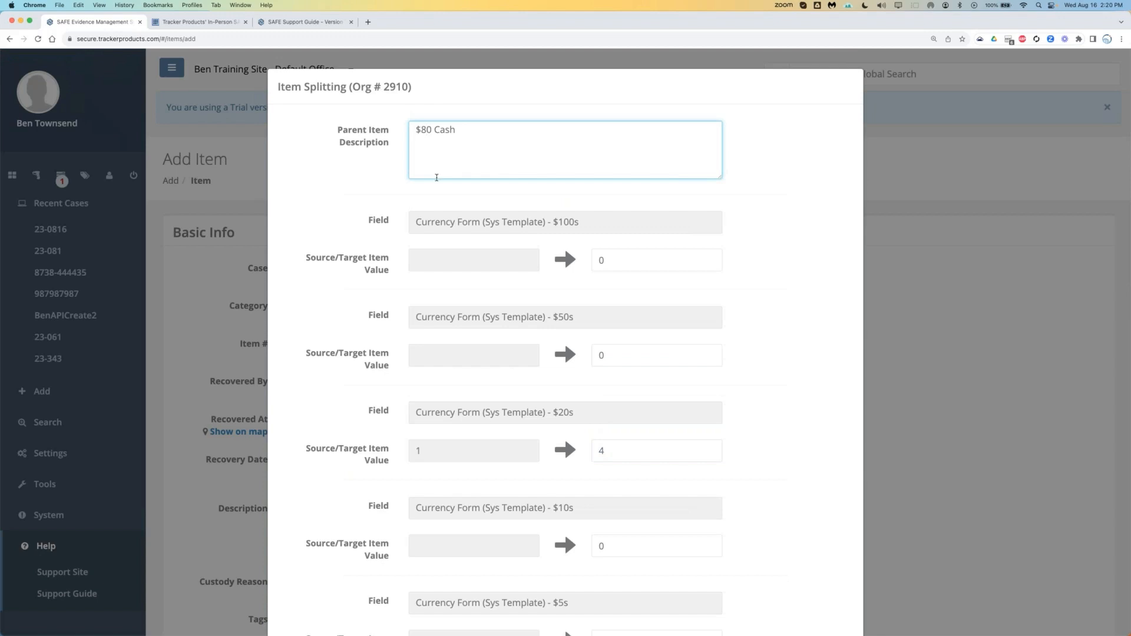
scroll(502, 257, "down", 3)
double_click(611, 358)
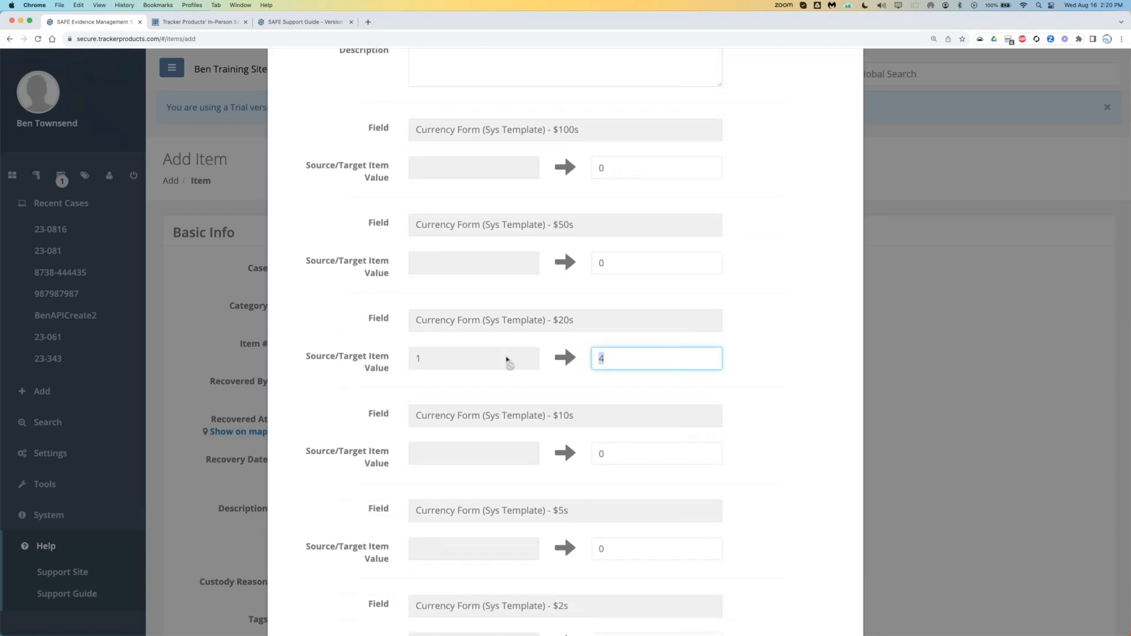
type("1")
scroll(506, 361, "down", 10)
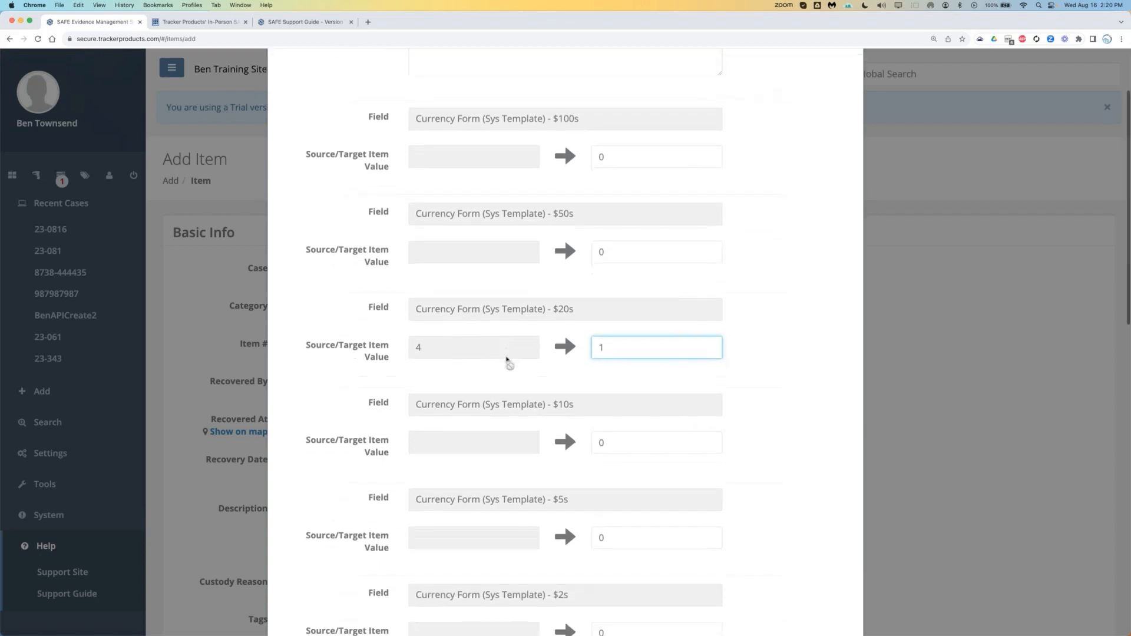
scroll(519, 376, "down", 6)
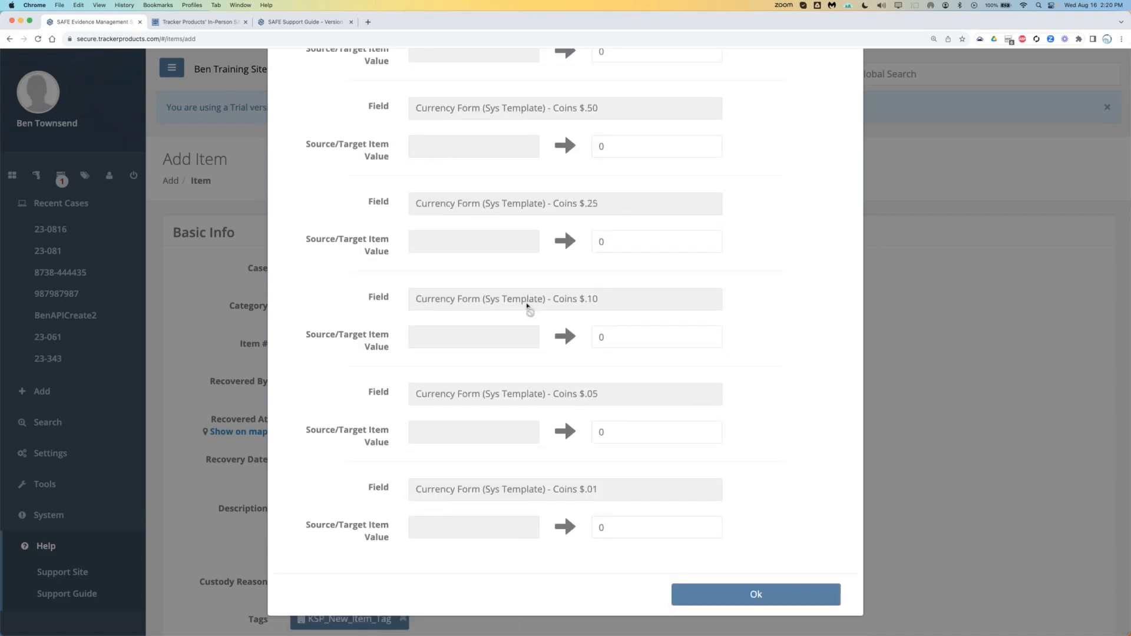
left_click(769, 603)
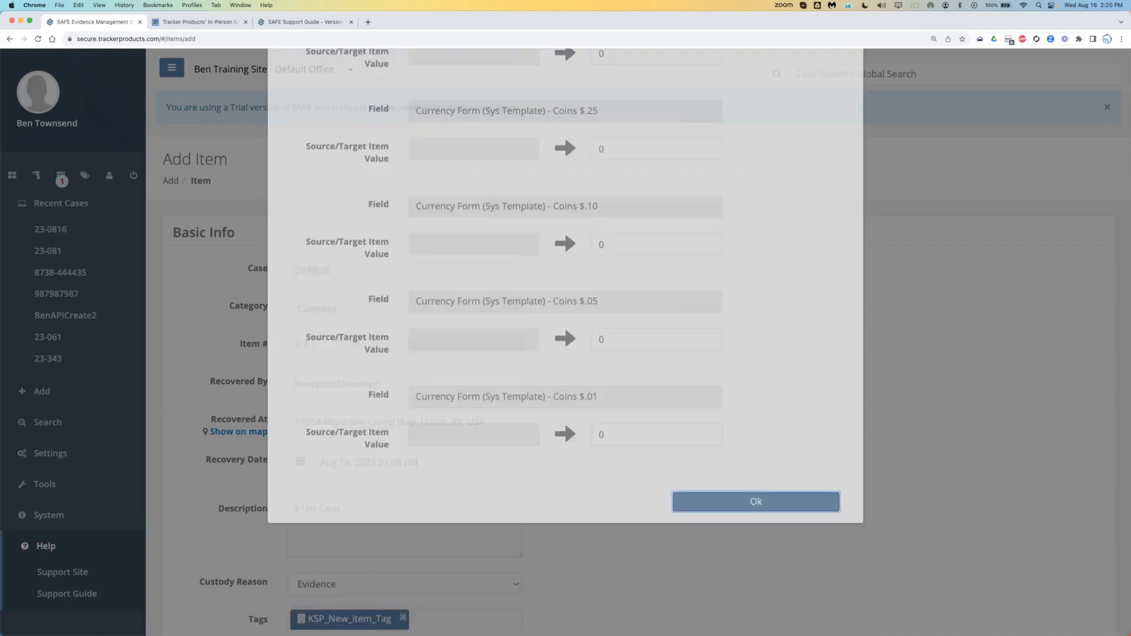
Set the new child item's description to "$20 Cash" and check its item number
scroll(393, 446, "down", 2)
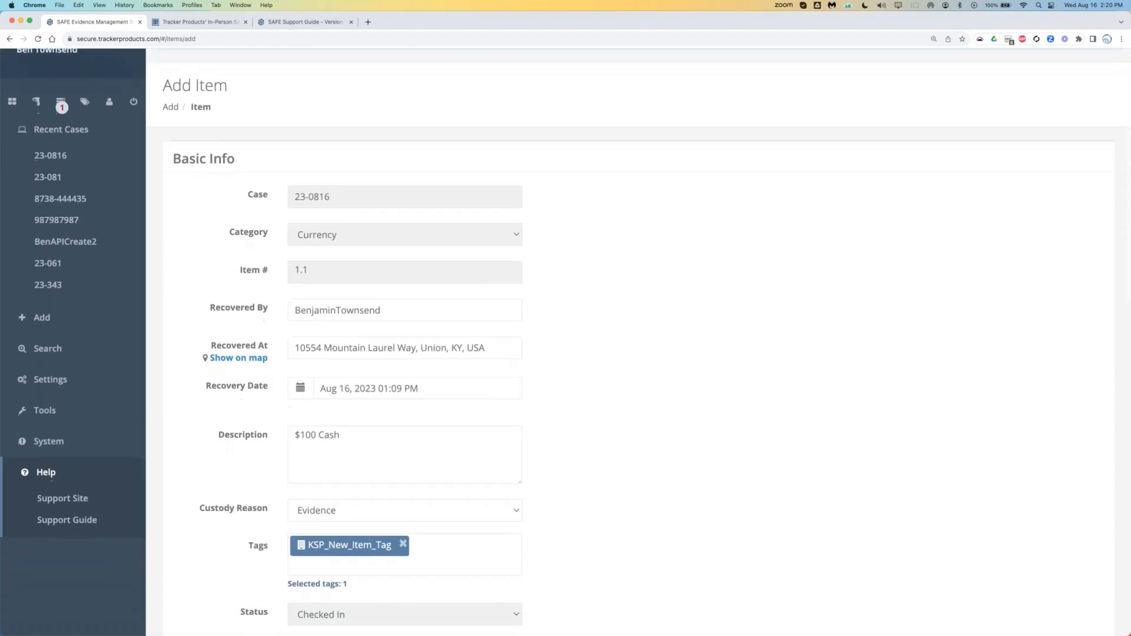
double_click(307, 434)
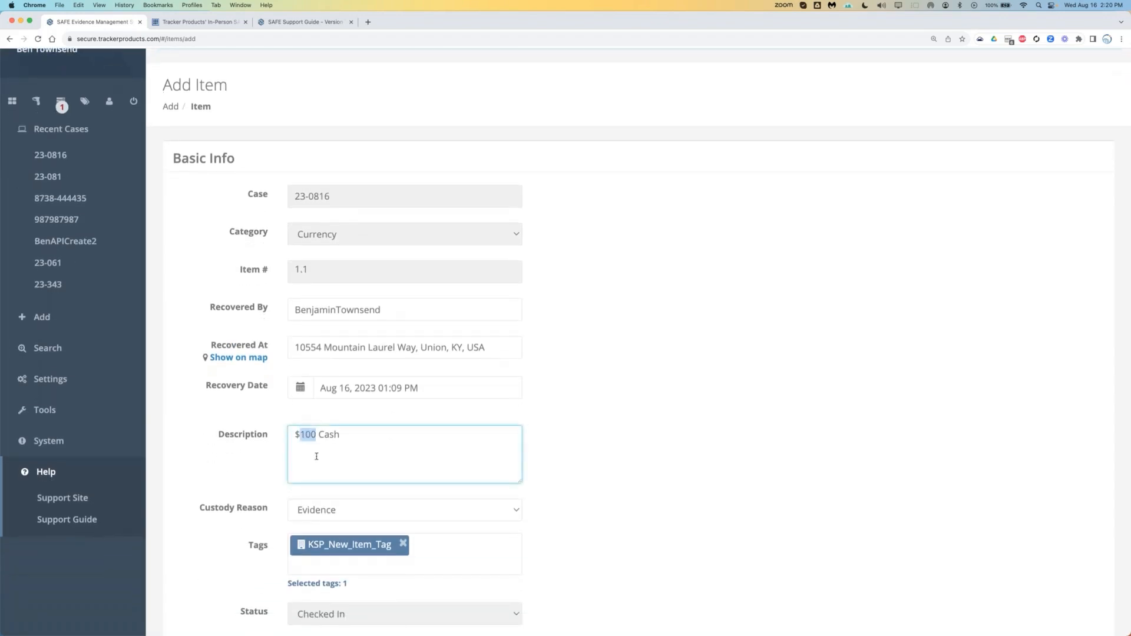
type("20")
triple_click(306, 271)
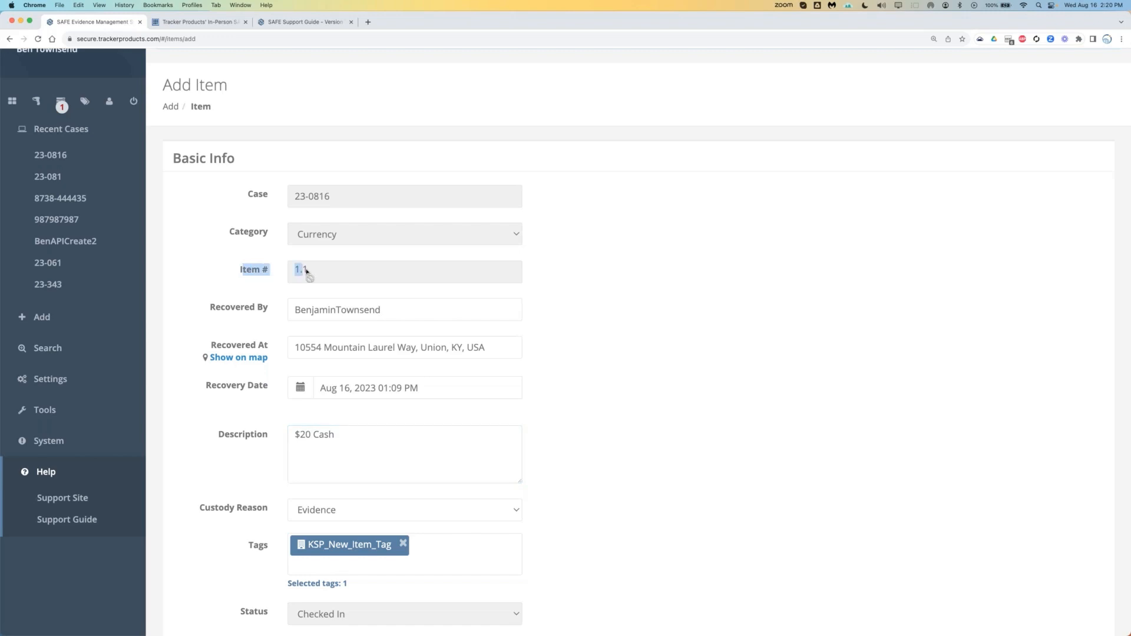
left_click_drag(306, 271, 230, 271)
left_click(231, 272)
Check the child item's currency form values, including the $20s field, and save the item with the option to view all items in the case
scroll(305, 286, "down", 5)
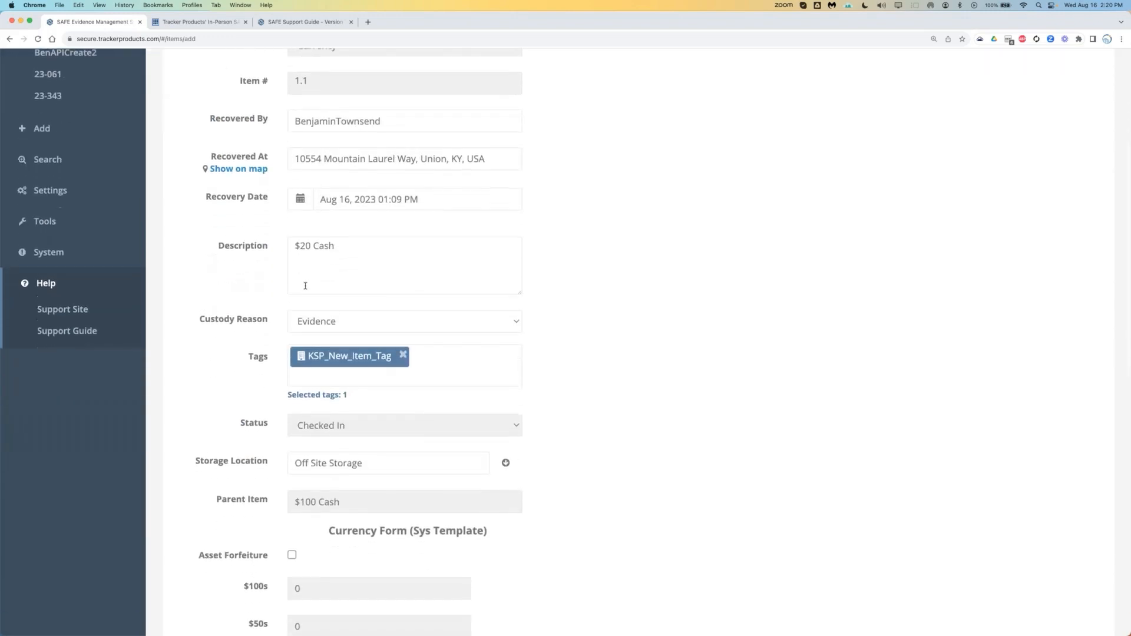
scroll(305, 285, "down", 1)
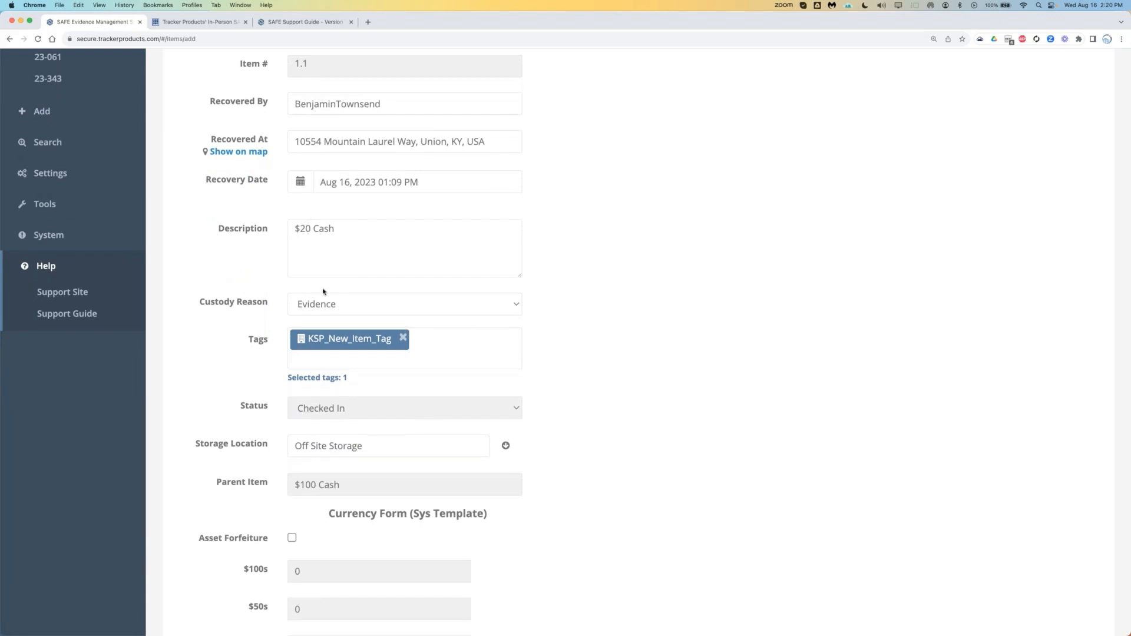
scroll(324, 293, "down", 5)
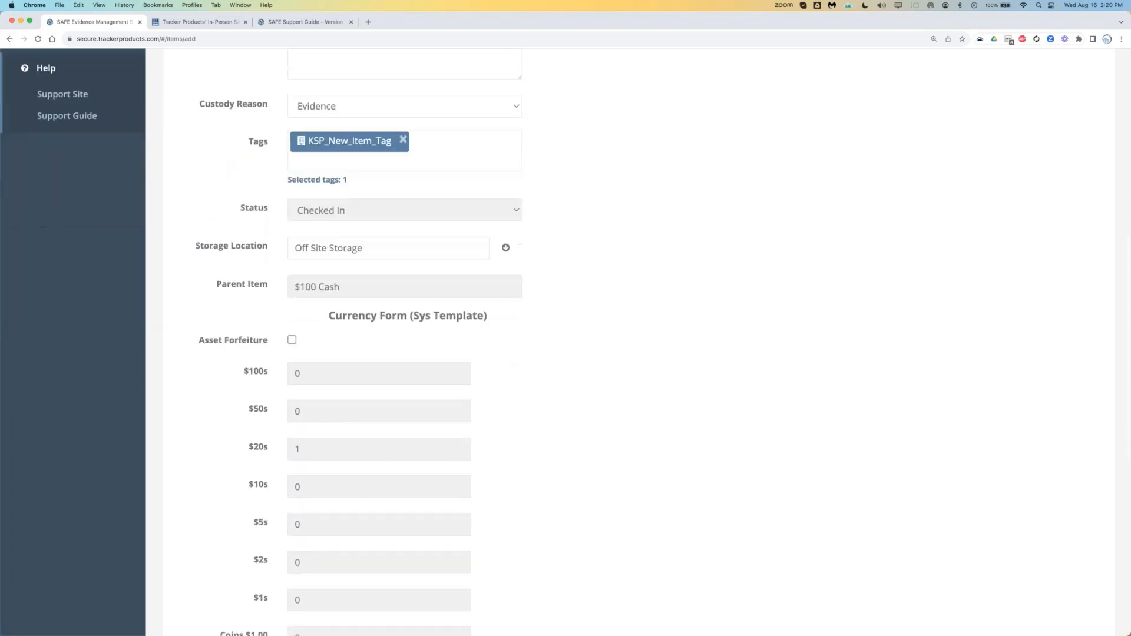
scroll(295, 396, "down", 2)
double_click(321, 386)
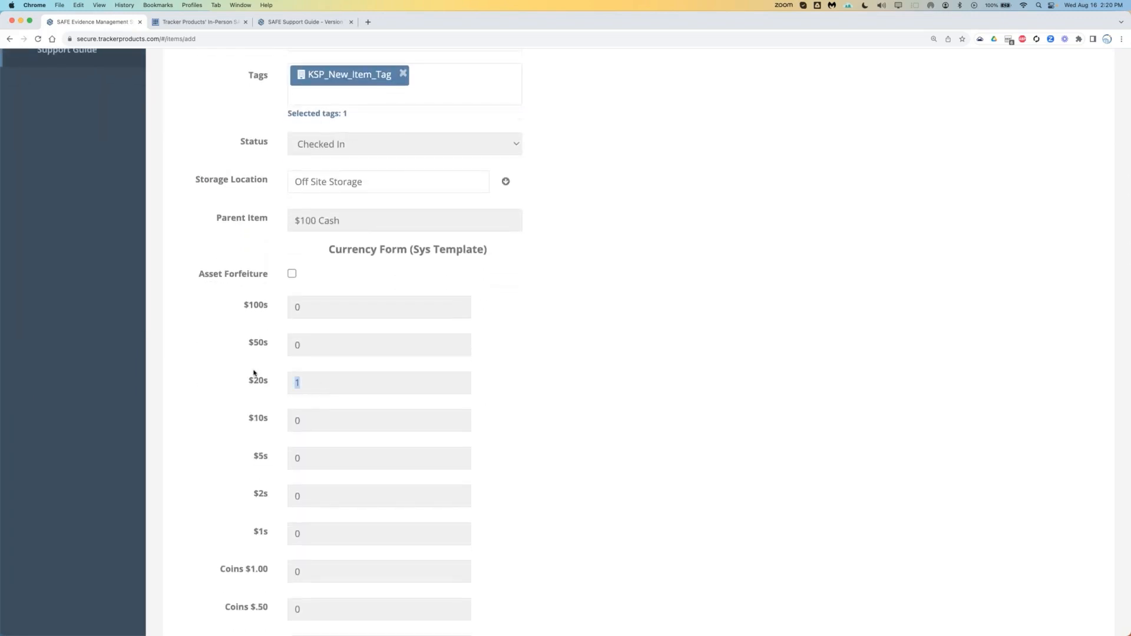
scroll(341, 414, "down", 3)
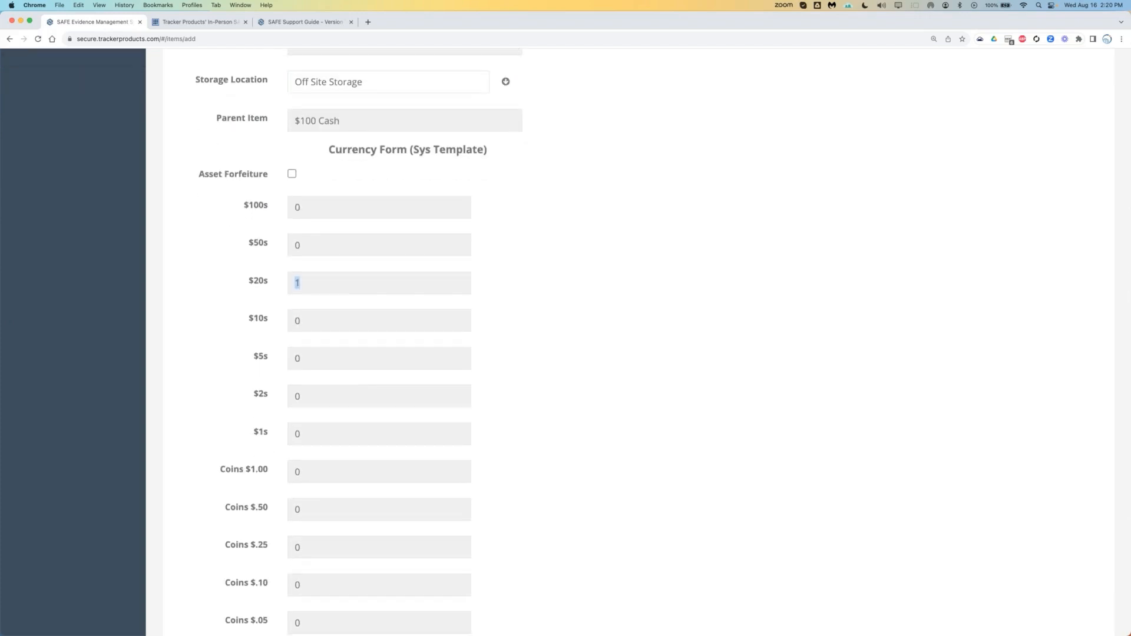
scroll(194, 530, "down", 8)
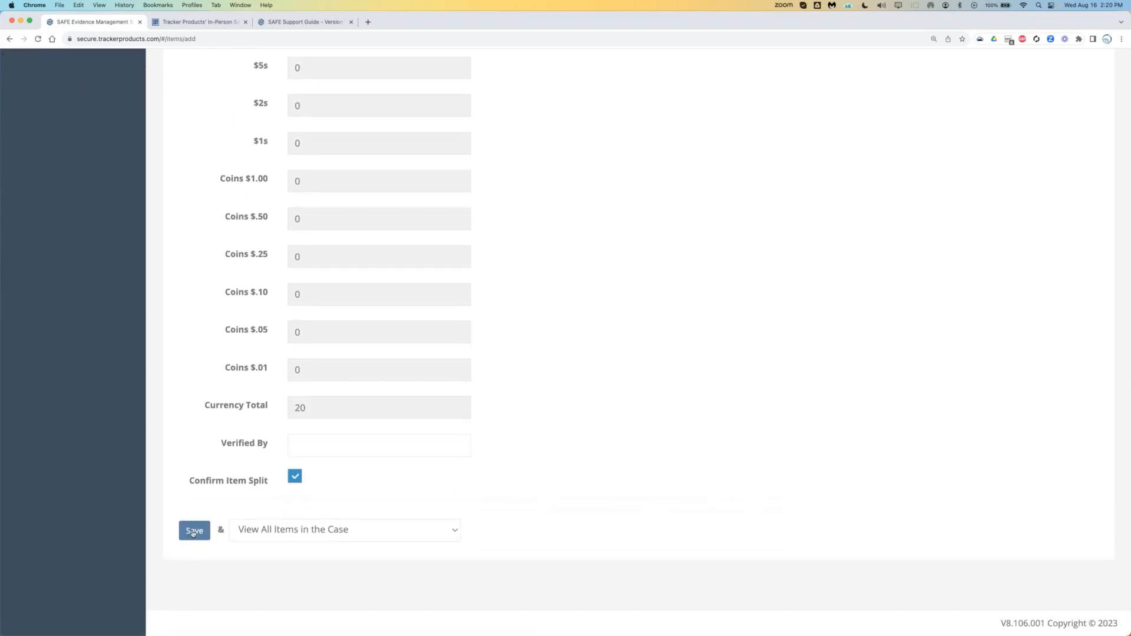
left_click(194, 530)
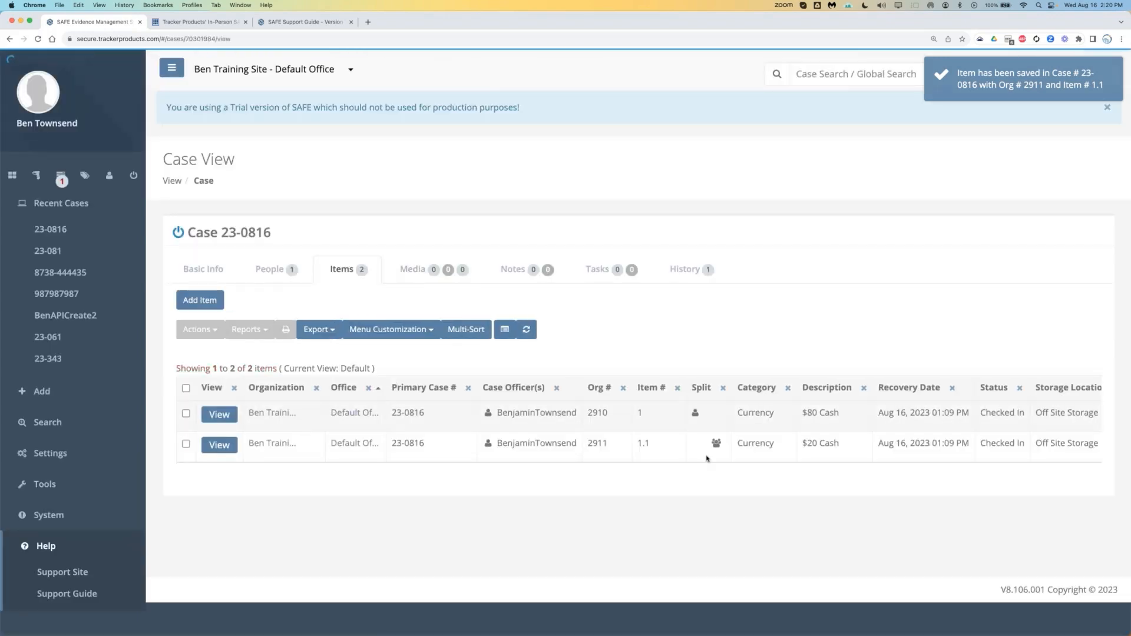
Compare the parent and child items in the case's item list and examine the history of the "$80 Cash" parent item
left_click_drag(802, 413, 840, 443)
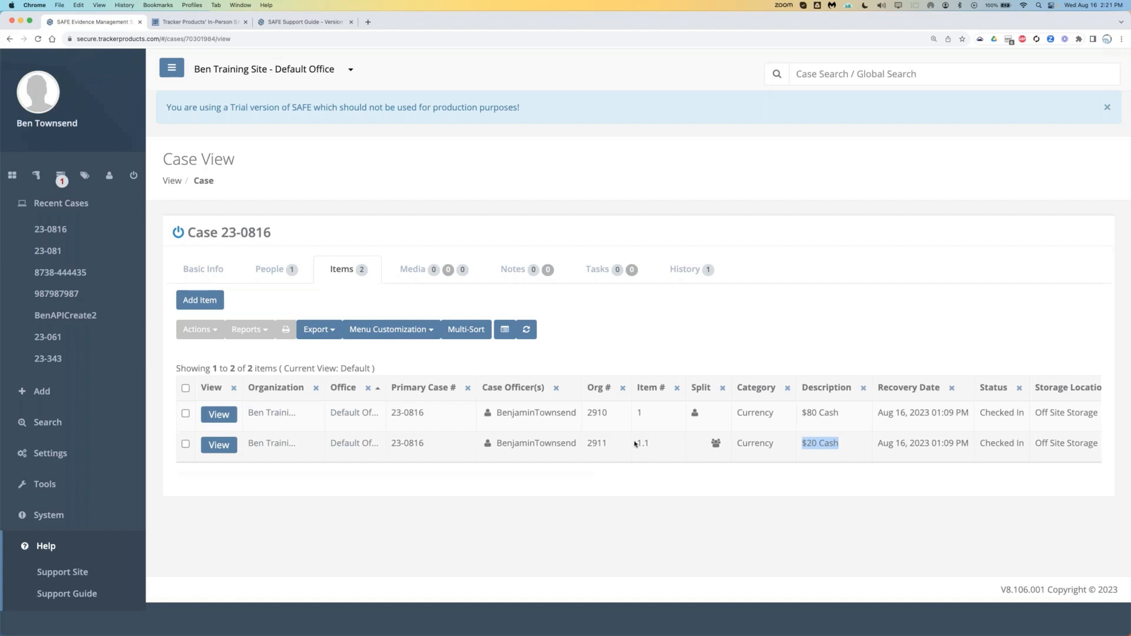
left_click_drag(636, 444, 656, 448)
left_click_drag(800, 446, 839, 443)
left_click(218, 416)
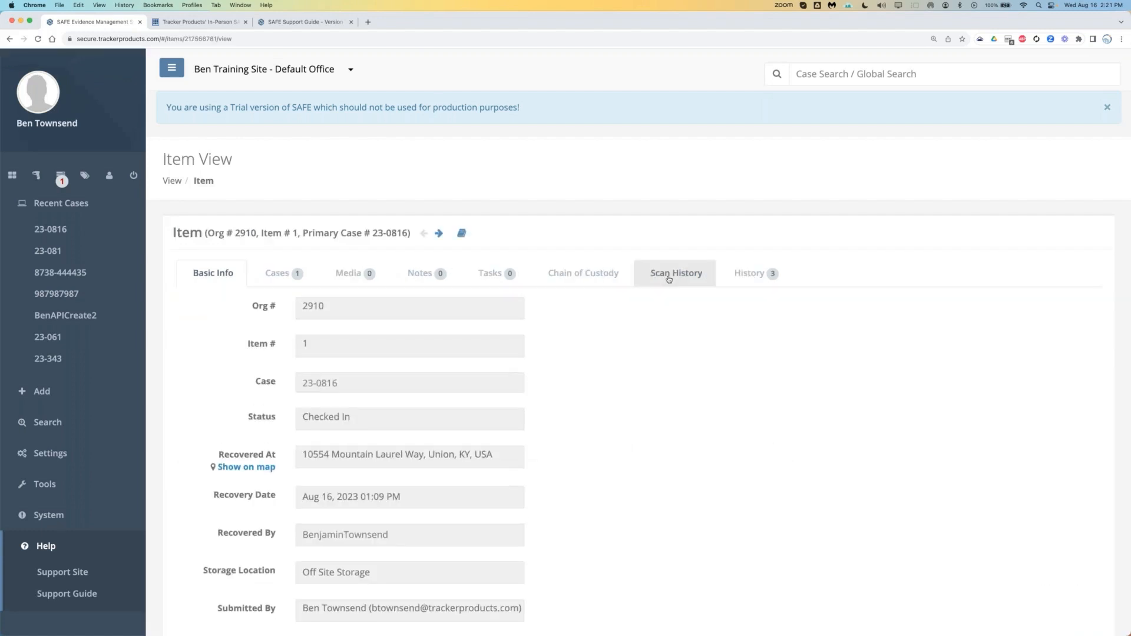
left_click(737, 276)
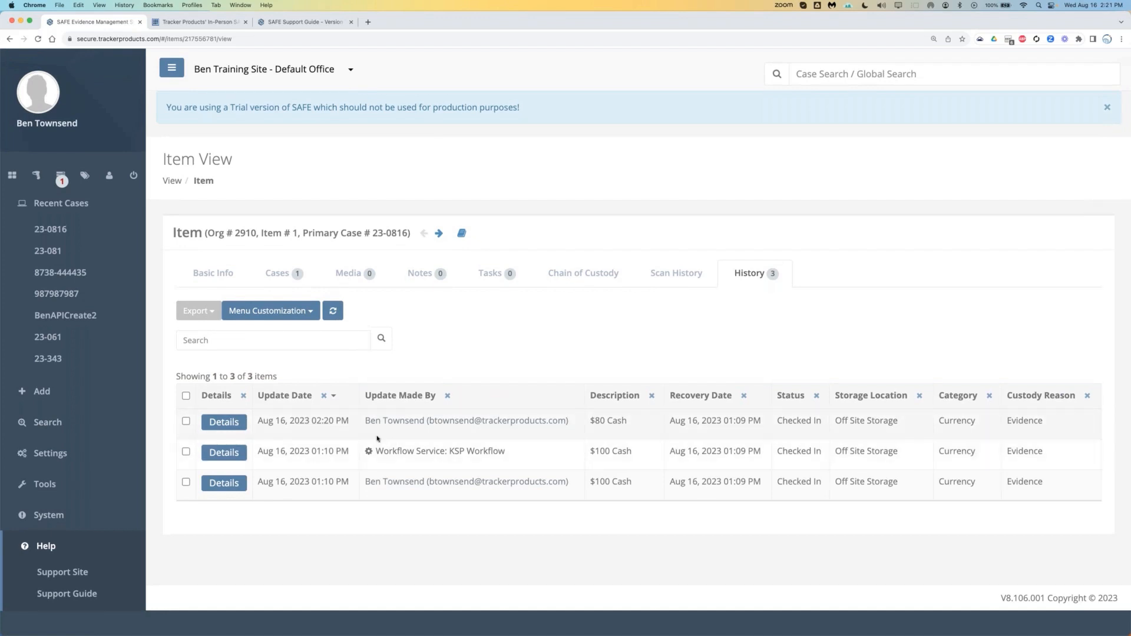
left_click_drag(269, 420, 562, 418)
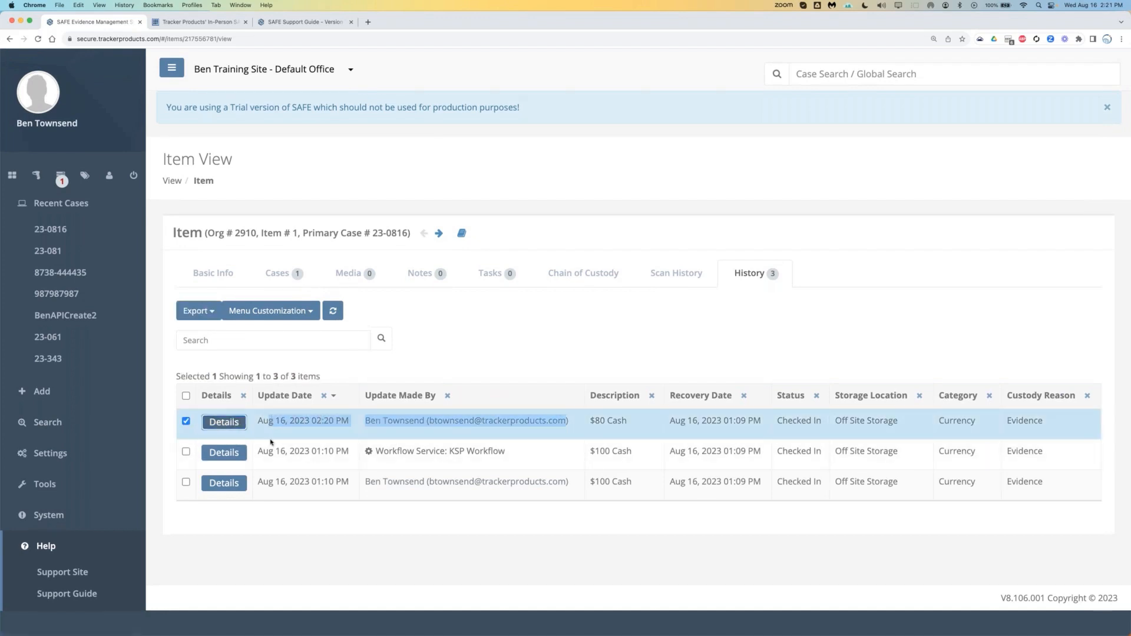
Compare the parent item's latest history entry with the previous version, and return to the items of case 23-0816
left_click(224, 421)
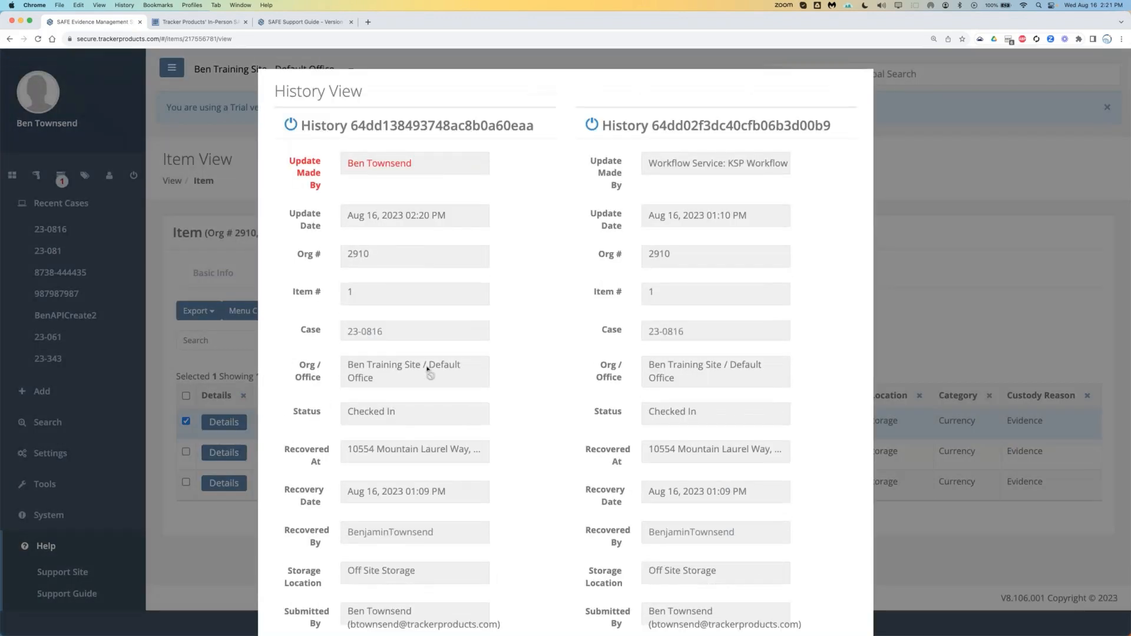
scroll(429, 373, "down", 7)
scroll(404, 374, "down", 2)
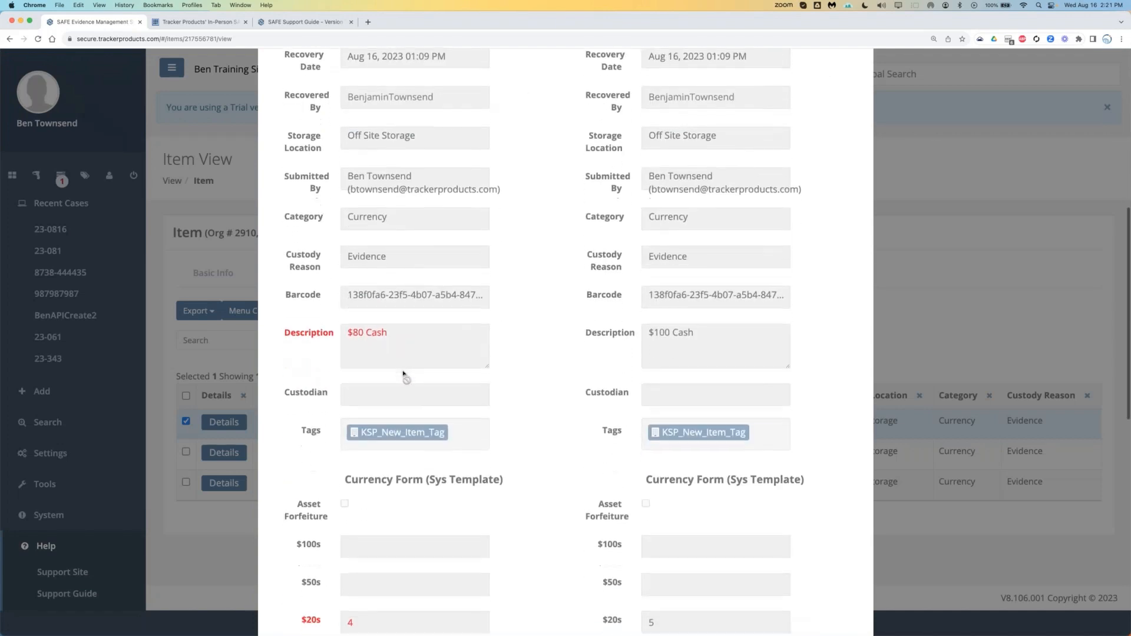
left_click_drag(695, 299, 651, 300)
left_click_drag(349, 298, 368, 349)
key("Escape")
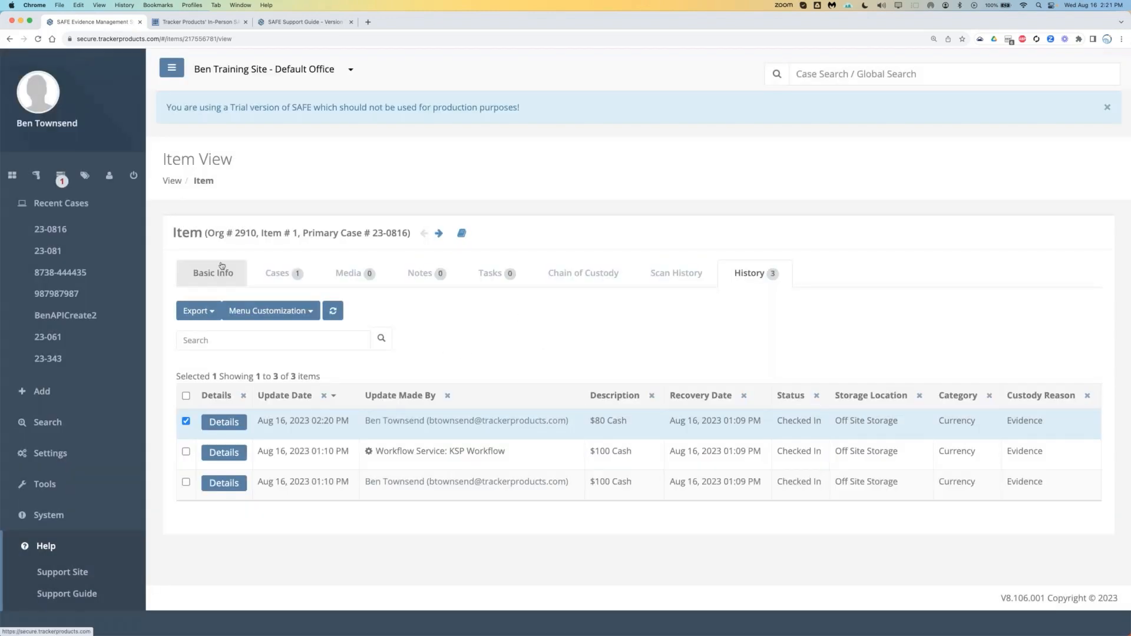
left_click(68, 230)
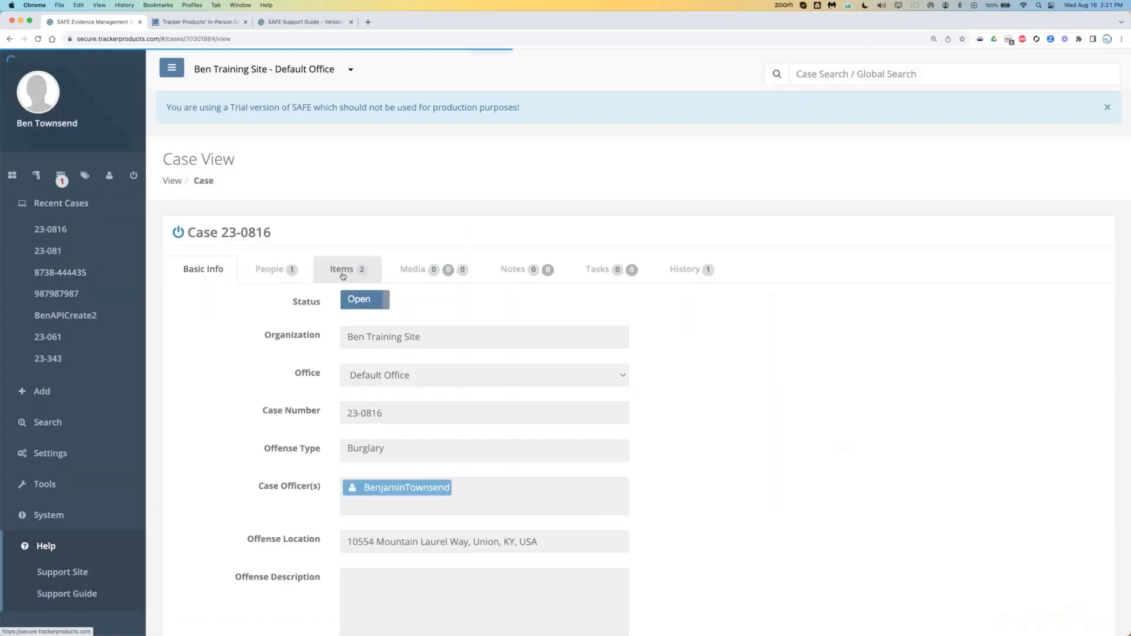
left_click(342, 269)
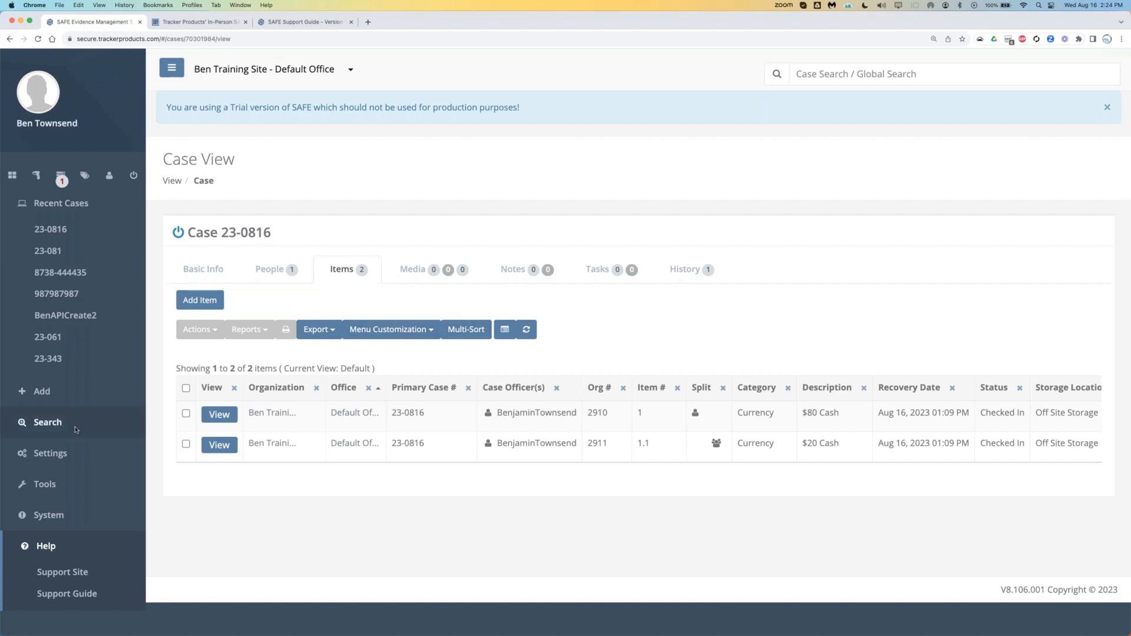
Open the item split configuration in the organization's fields and forms settings
left_click(72, 454)
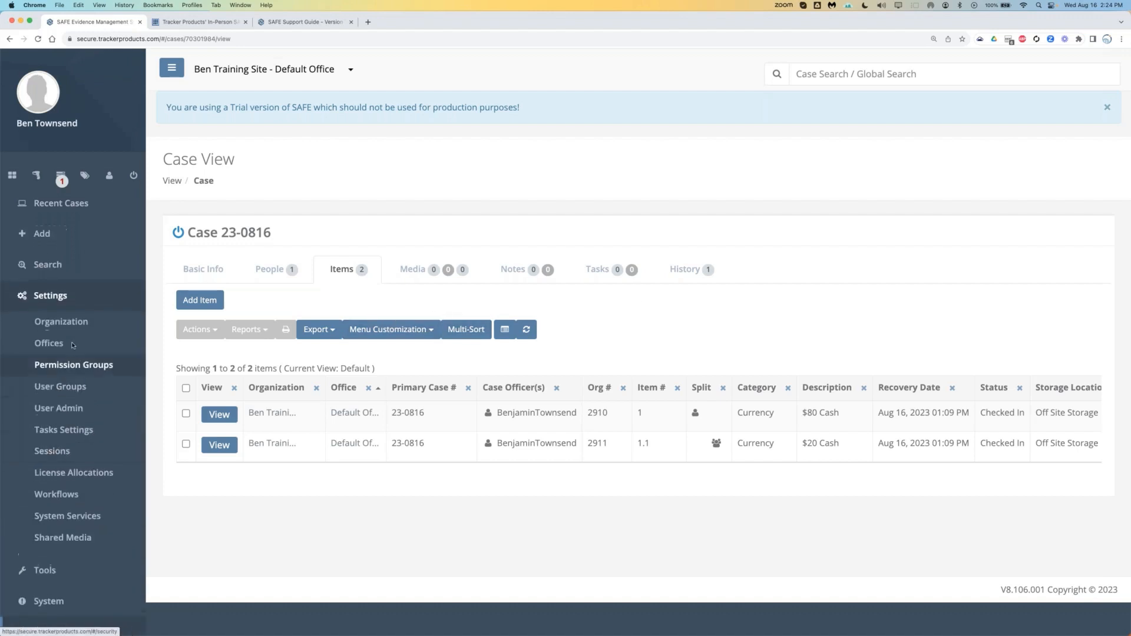
left_click(61, 322)
left_click(517, 155)
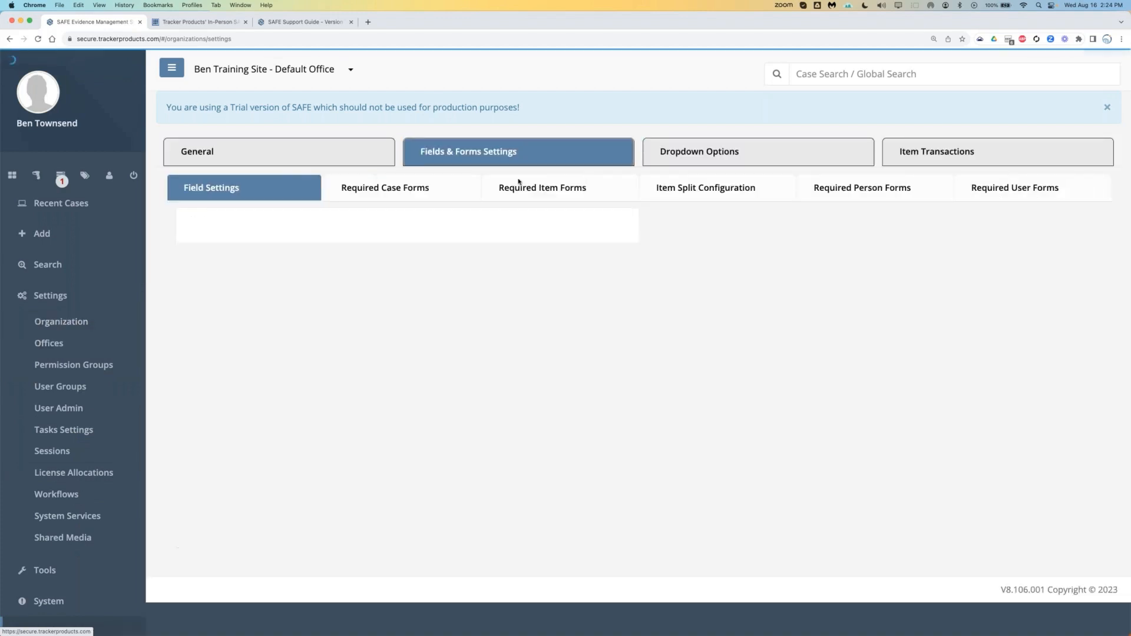
left_click(686, 194)
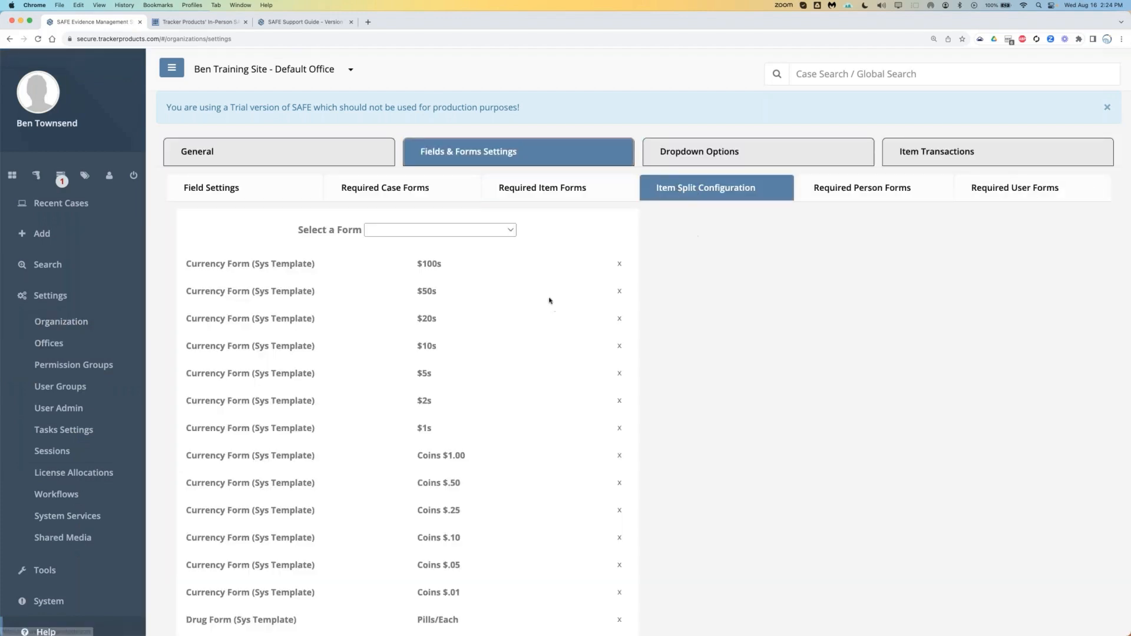
Remove all Currency Form and Drug Form fields from the item split configuration and save the changes
left_click(620, 263)
left_click(620, 263)
left_click(620, 264)
left_click(619, 263)
left_click(619, 263)
left_click(620, 263)
left_click(620, 263)
left_click(620, 263)
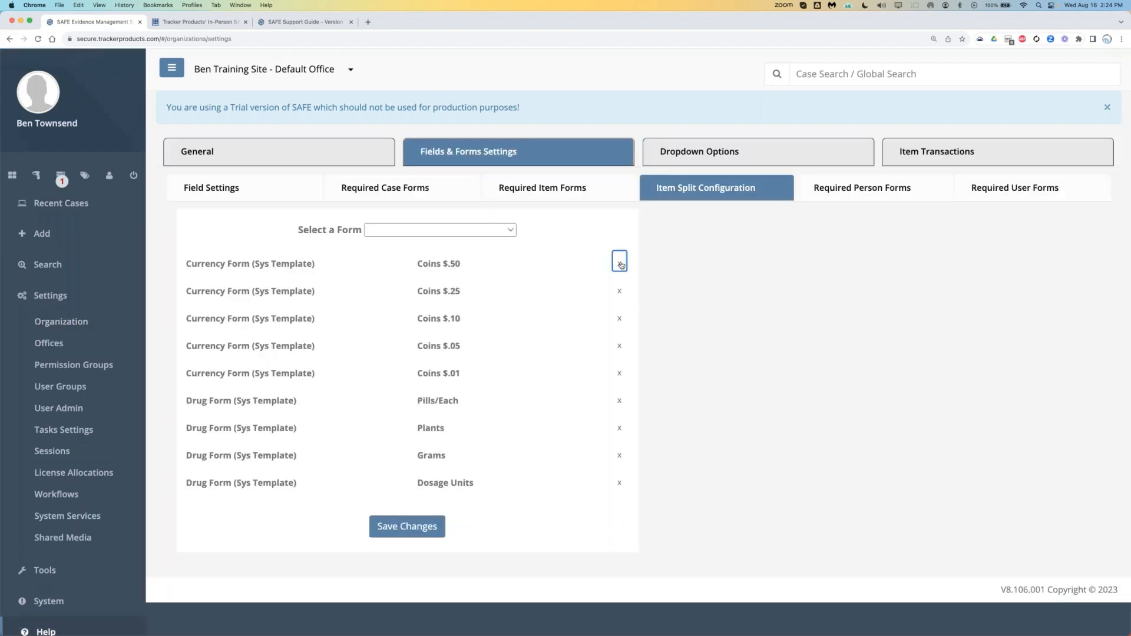
left_click(619, 264)
left_click(619, 263)
left_click(620, 263)
left_click(619, 263)
left_click(620, 263)
left_click(619, 263)
left_click(620, 263)
left_click(619, 263)
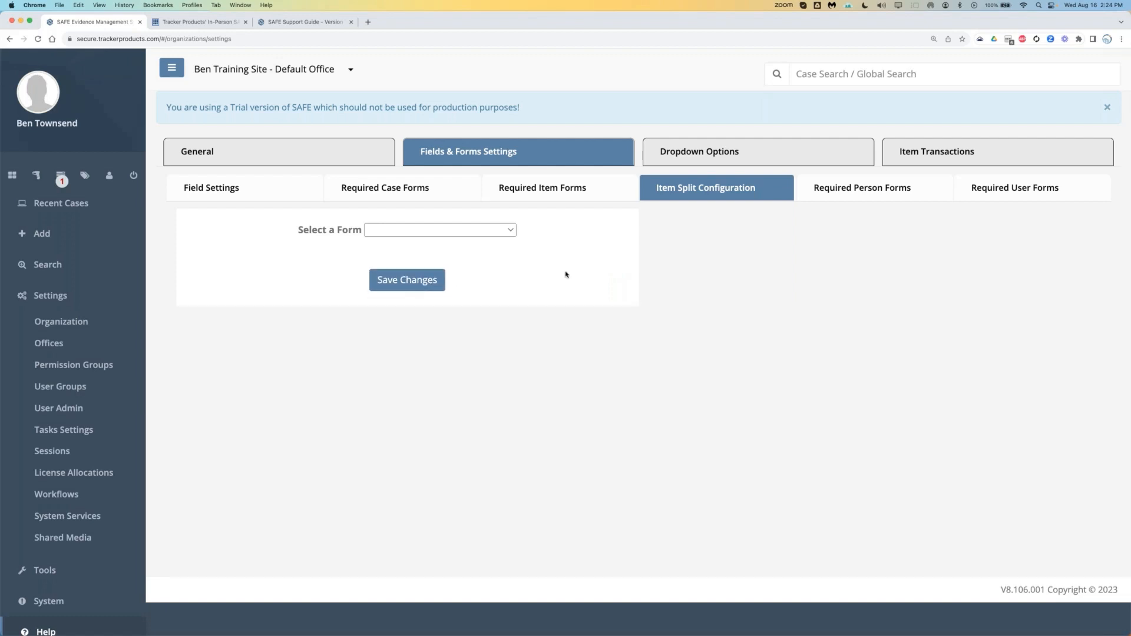
left_click(413, 282)
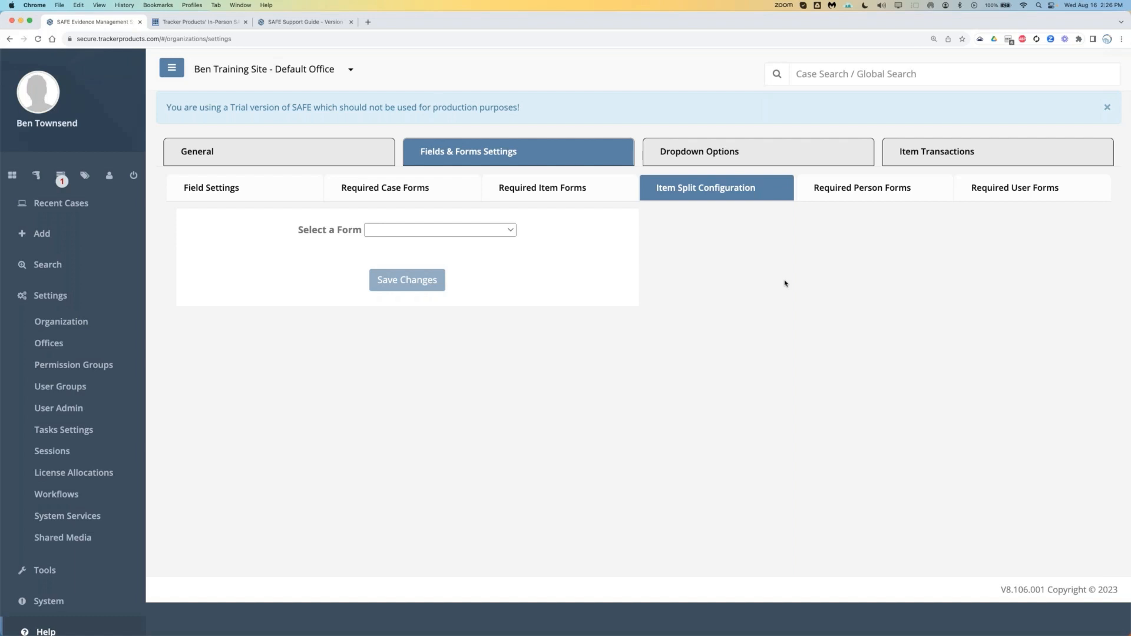
Select the Currency Form (Sys Template) and add all of its fields to the item split configuration
scroll(426, 247, "down", 1)
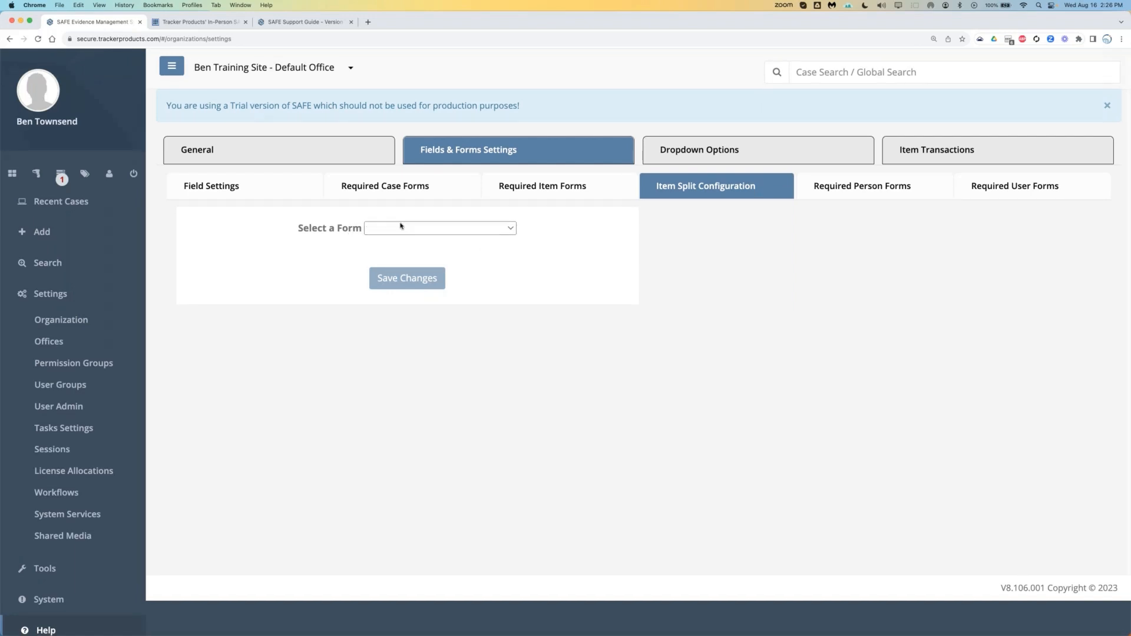
scroll(439, 224, "down", 1)
left_click(439, 224)
key("Up")
key("Return")
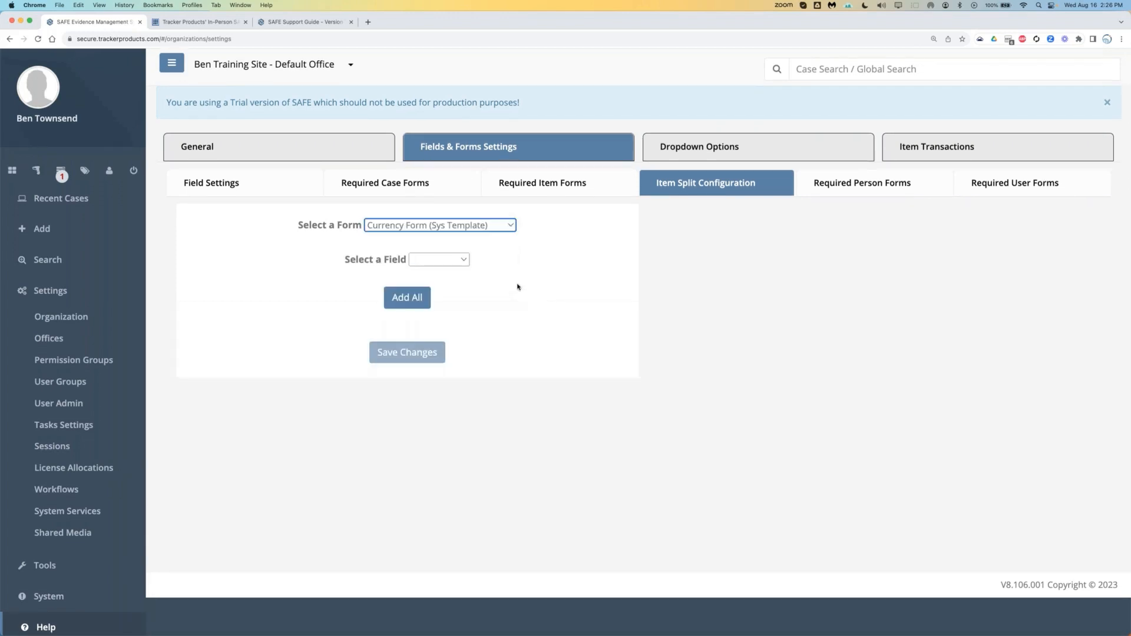
left_click(454, 260)
left_click(547, 299)
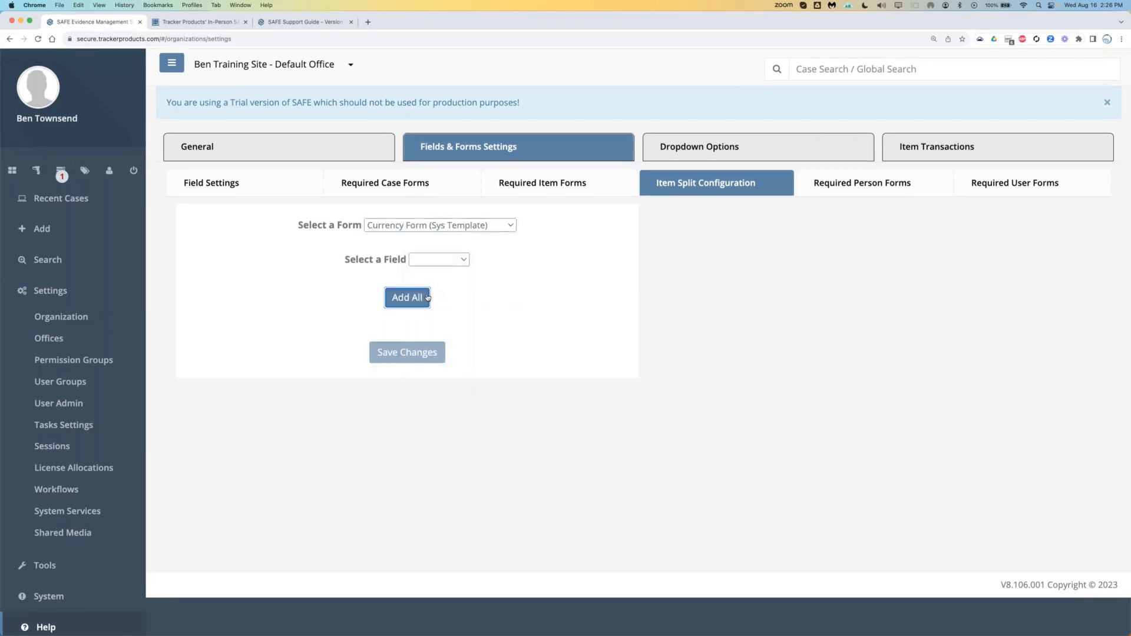
left_click(427, 298)
left_click(489, 271)
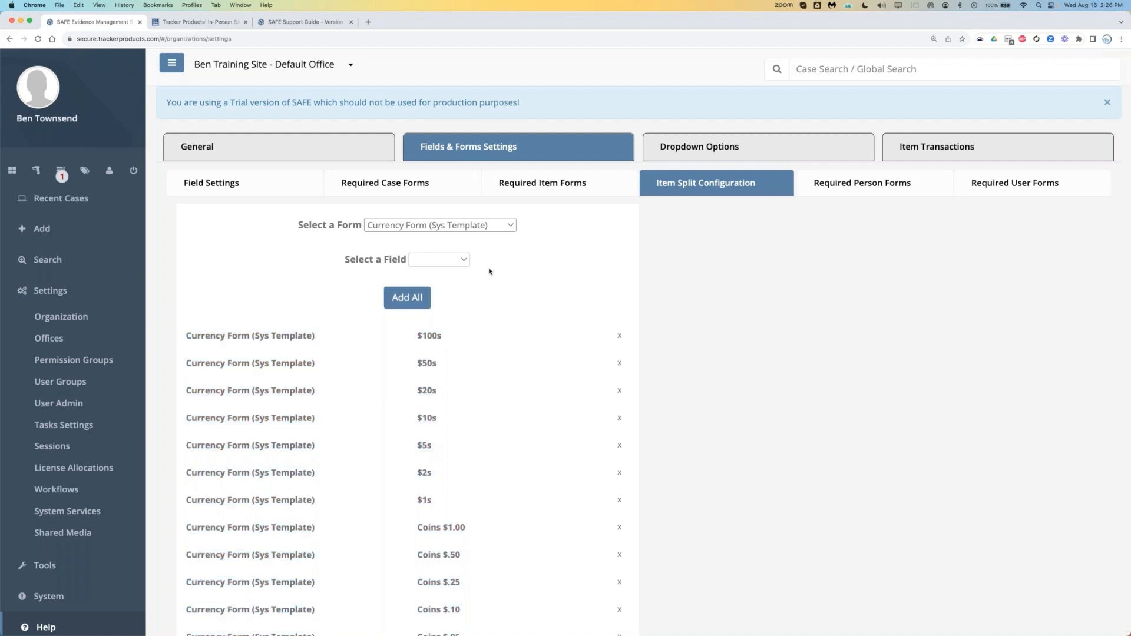